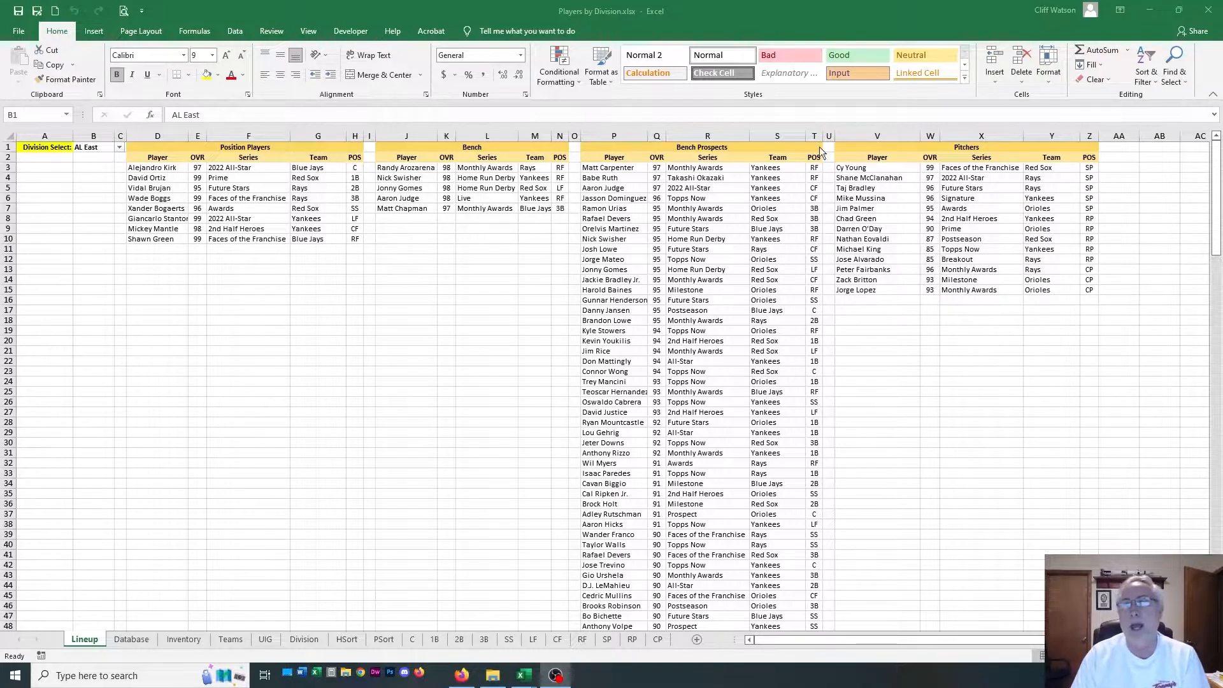
# Bring up the Lineup & Depth Chart workbook full screen and examine the player columns A to L of its Database sheet
pyautogui.moveTo(1222, 40); pyautogui.dragTo(0, 21)
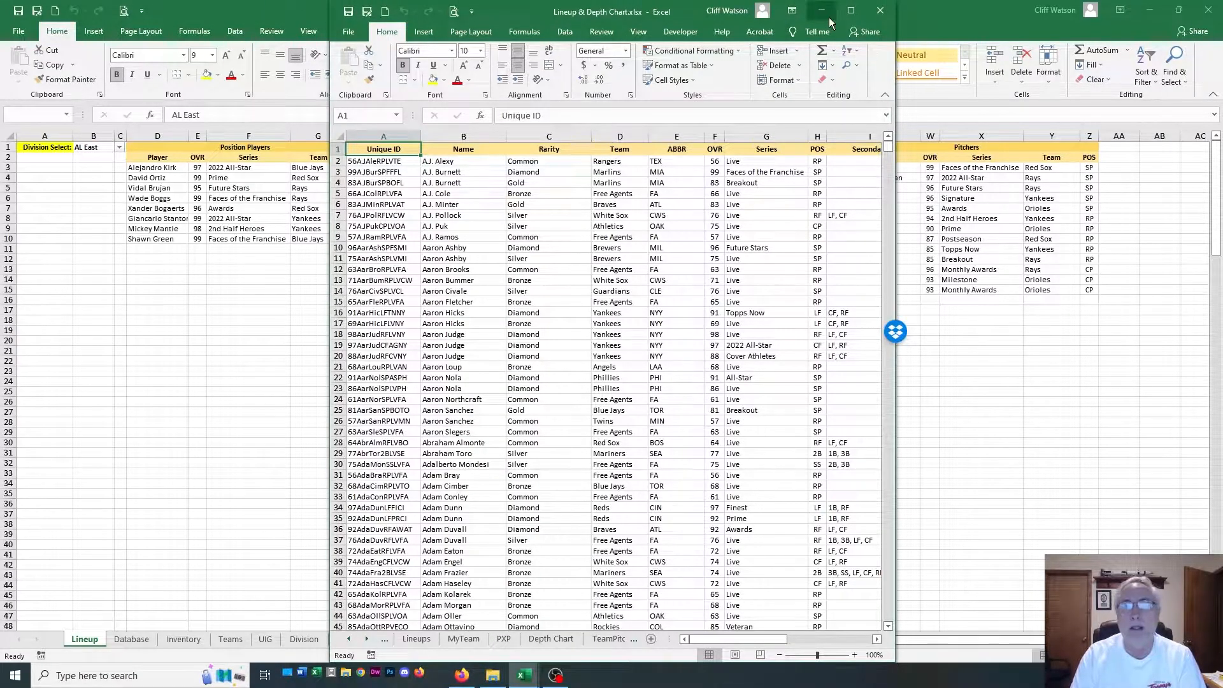
pyautogui.click(851, 10)
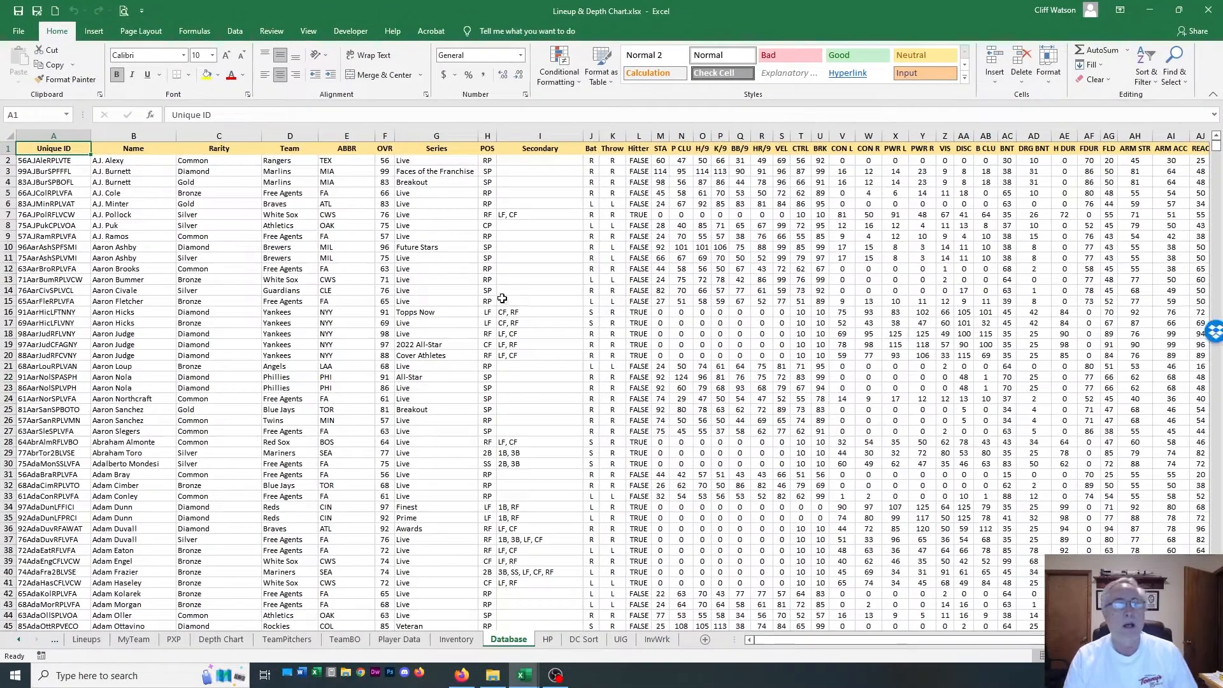
pyautogui.moveTo(88, 155); pyautogui.dragTo(636, 611)
pyautogui.scroll(2, 756, 494)
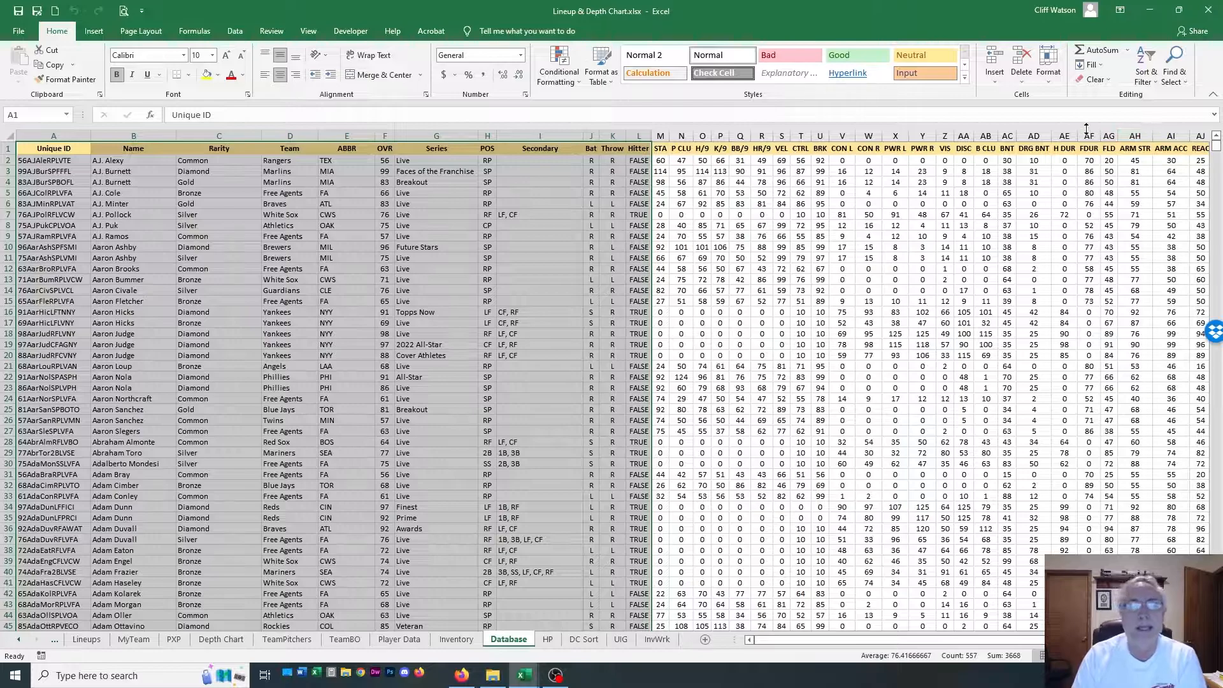
pyautogui.click(202, 235)
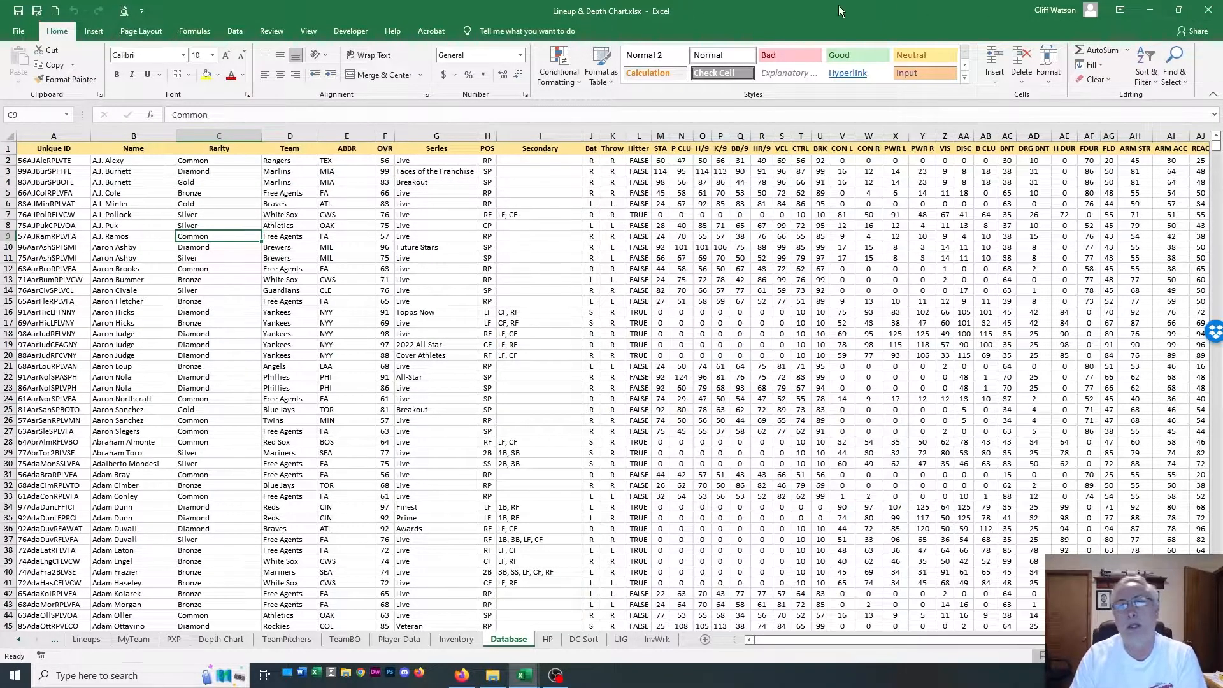
# Move the Lineup & Depth Chart workbook out of view and return to the Players by Division workbook
pyautogui.doubleClick(811, 13)
pyautogui.moveTo(828, 23); pyautogui.dragTo(1222, 38)
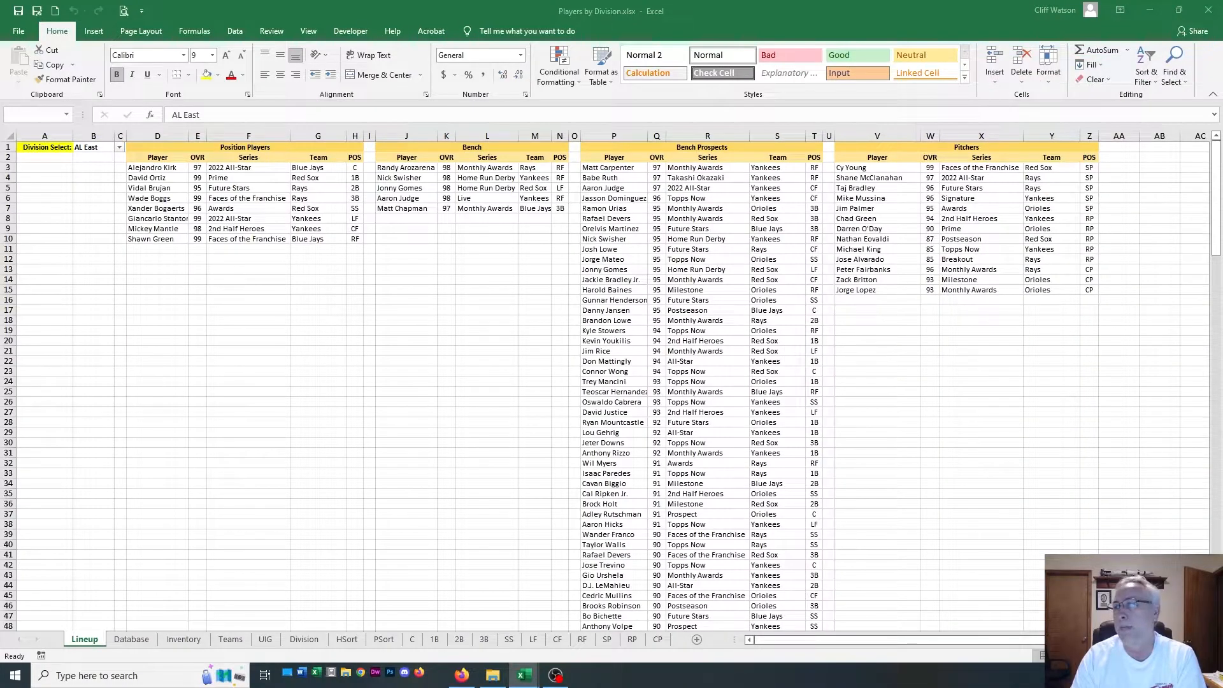
pyautogui.moveTo(0, 9); pyautogui.dragTo(1222, 42)
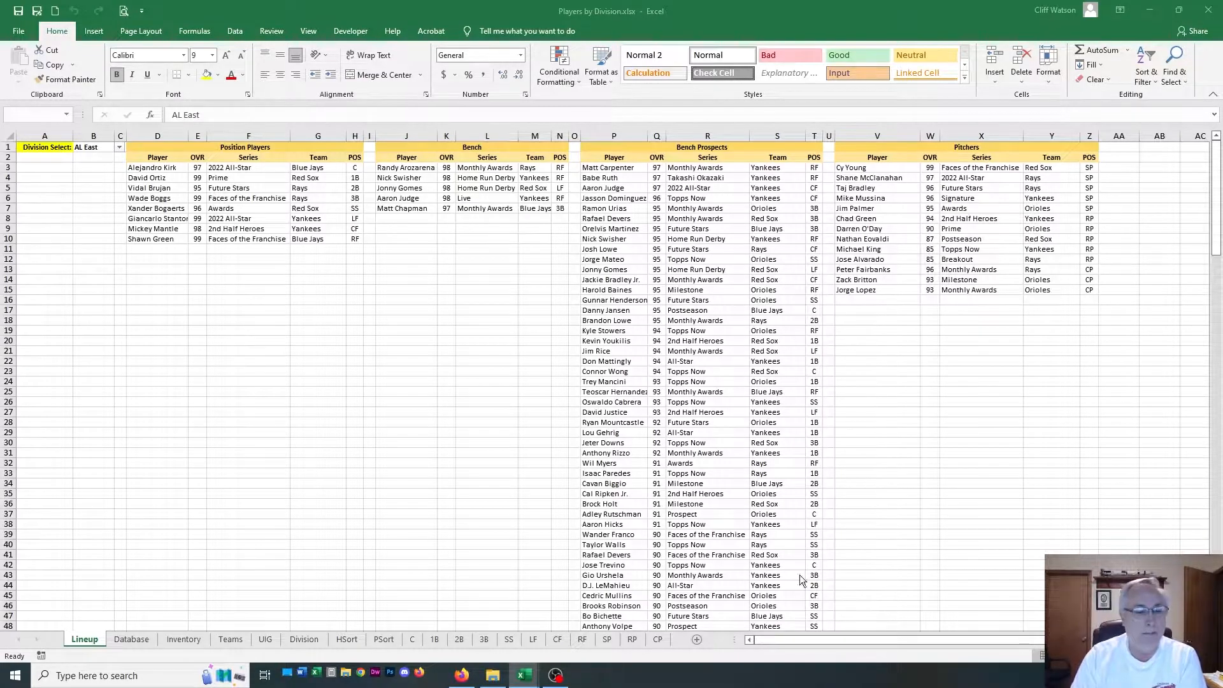
# Review the Inventory and Database sheets, examining the Division column and the free-agent player's record in row 5
pyautogui.click(184, 639)
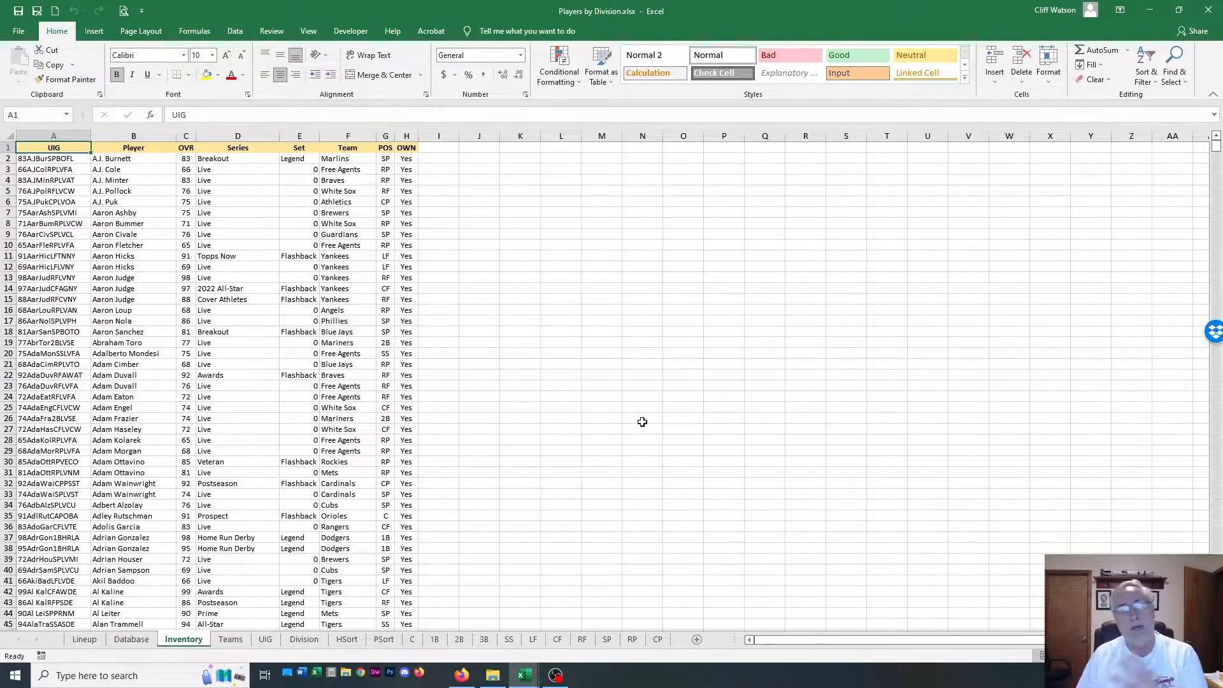
pyautogui.click(132, 639)
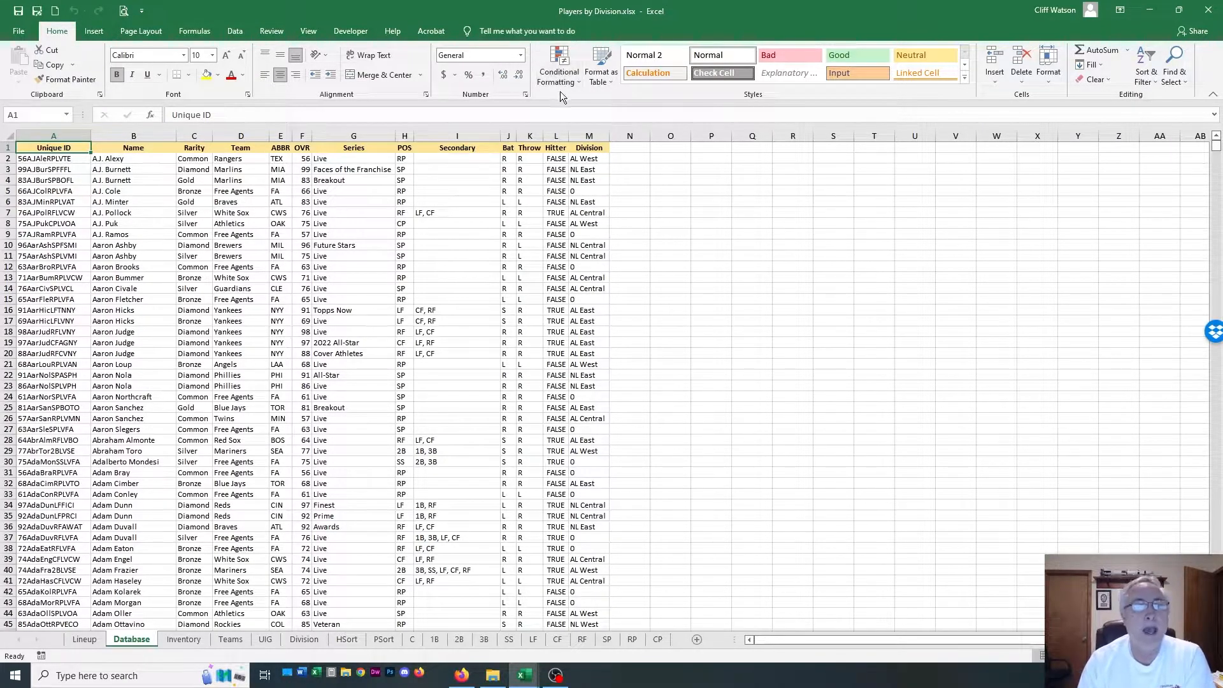
pyautogui.click(592, 136)
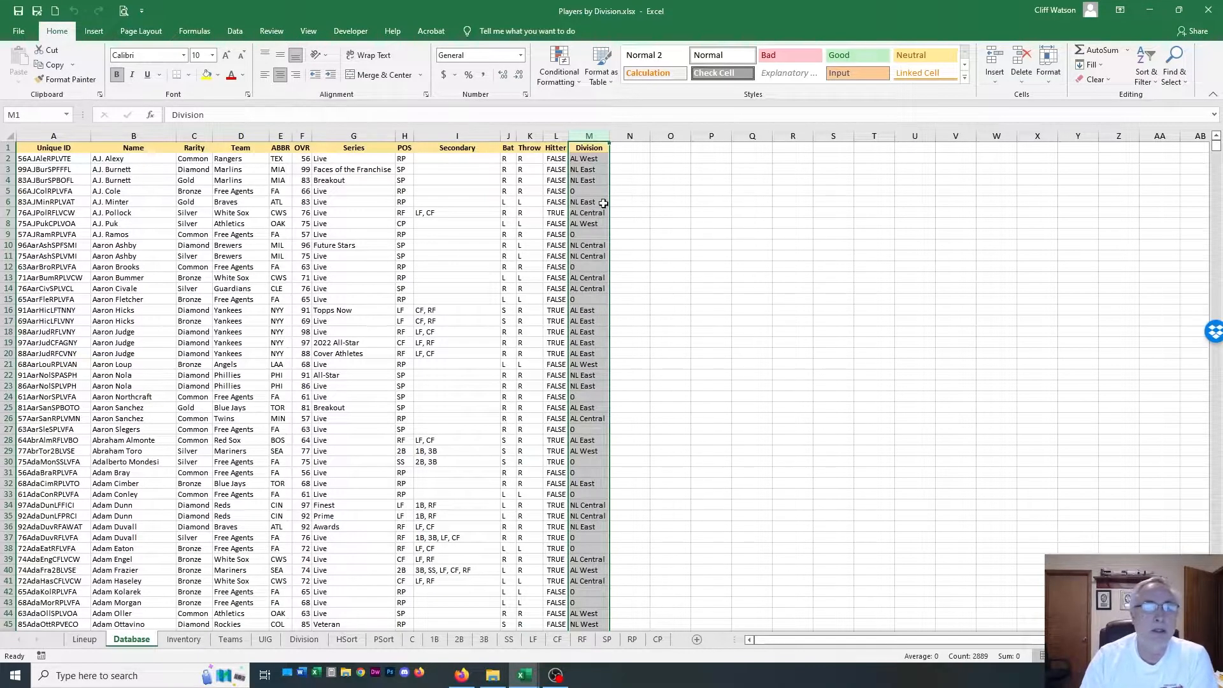
pyautogui.click(11, 190)
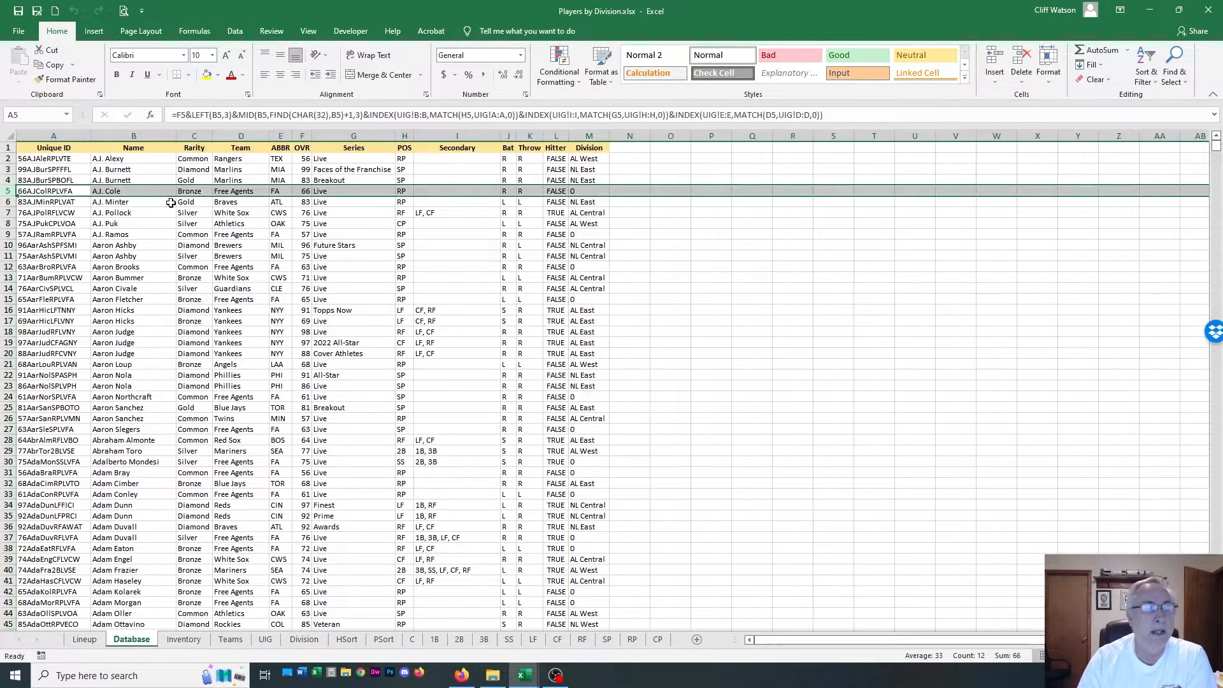
pyautogui.click(244, 191)
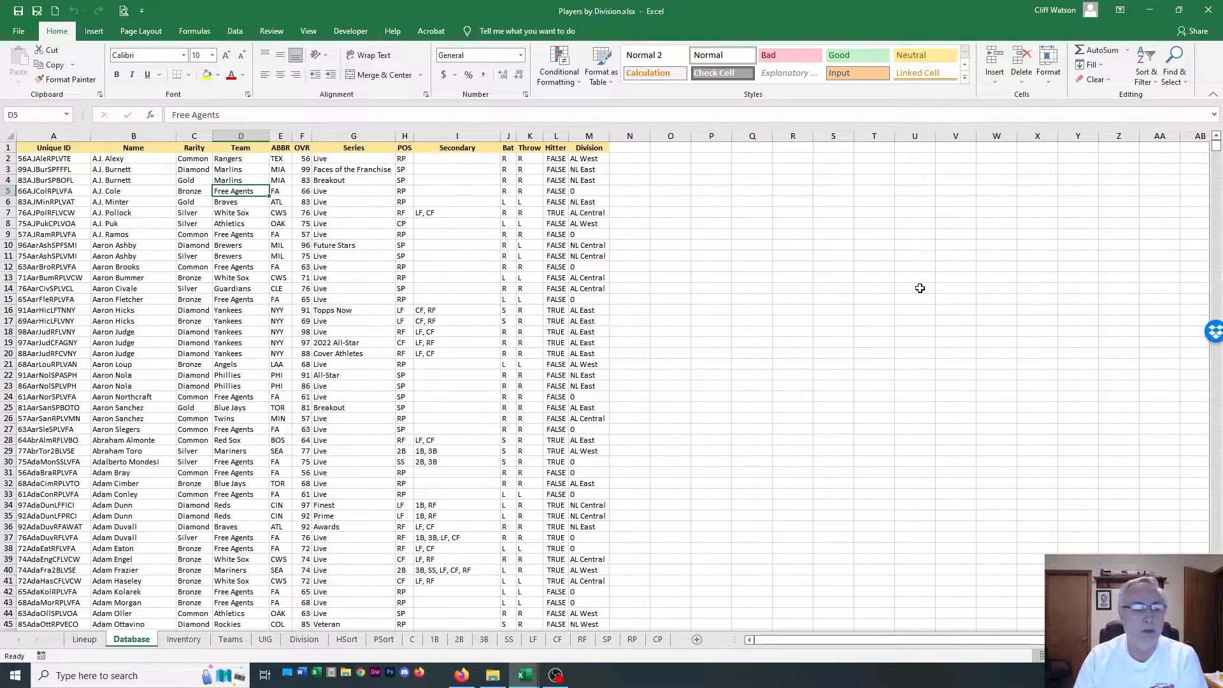
# On the Lineup sheet, set Division Select to NL Central
pyautogui.click(71, 642)
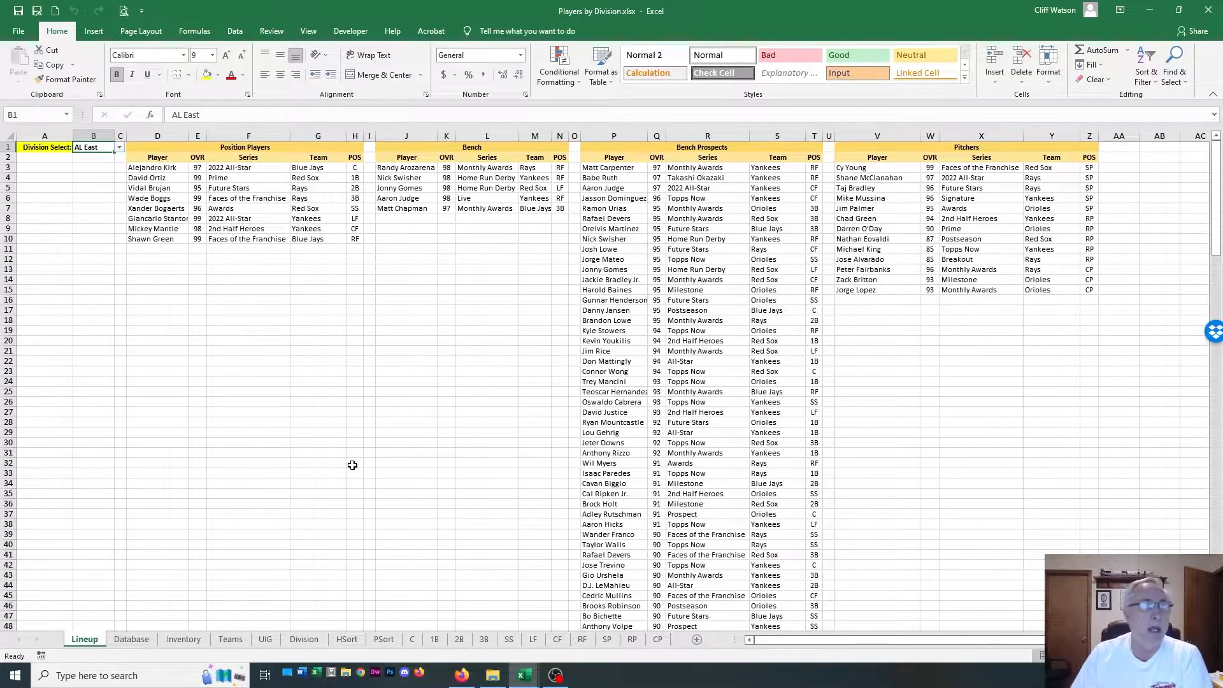
pyautogui.click(94, 135)
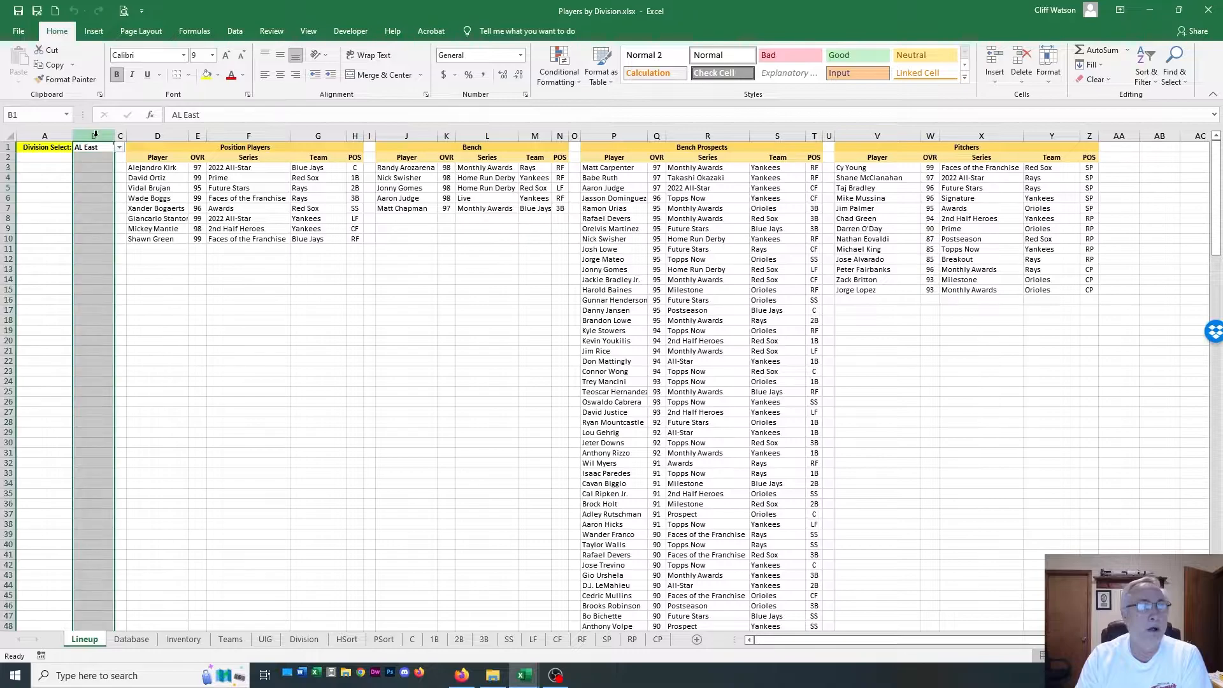
pyautogui.click(119, 148)
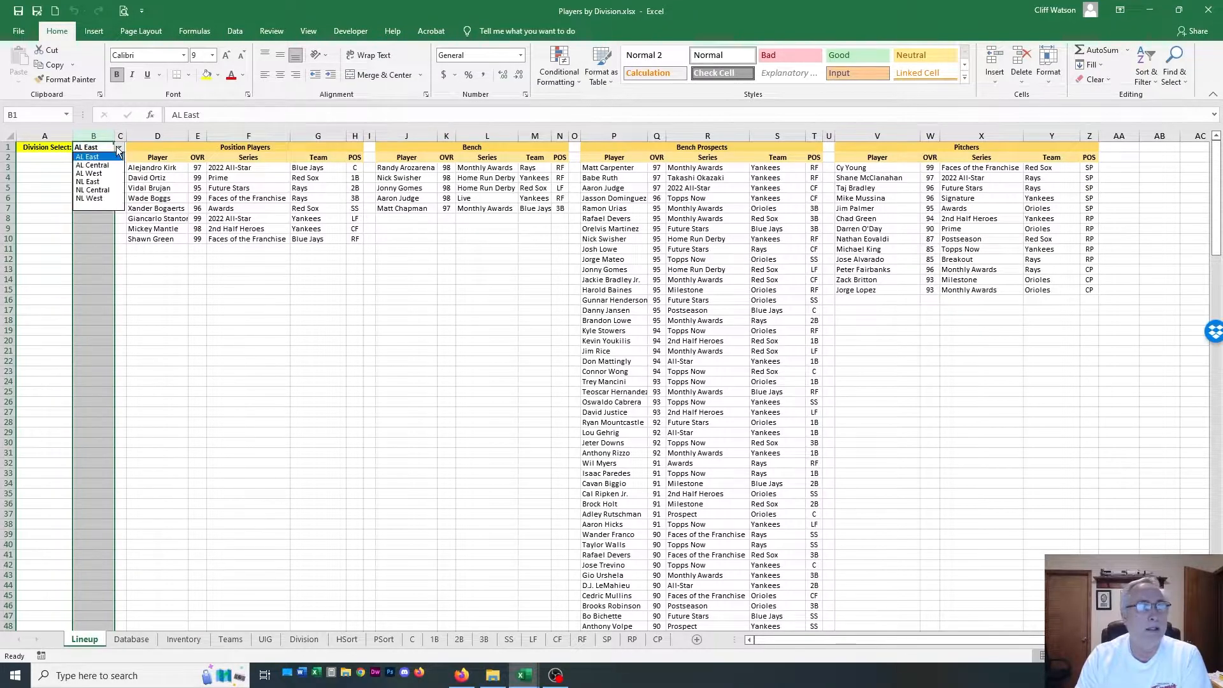
pyautogui.click(105, 190)
pyautogui.click(164, 502)
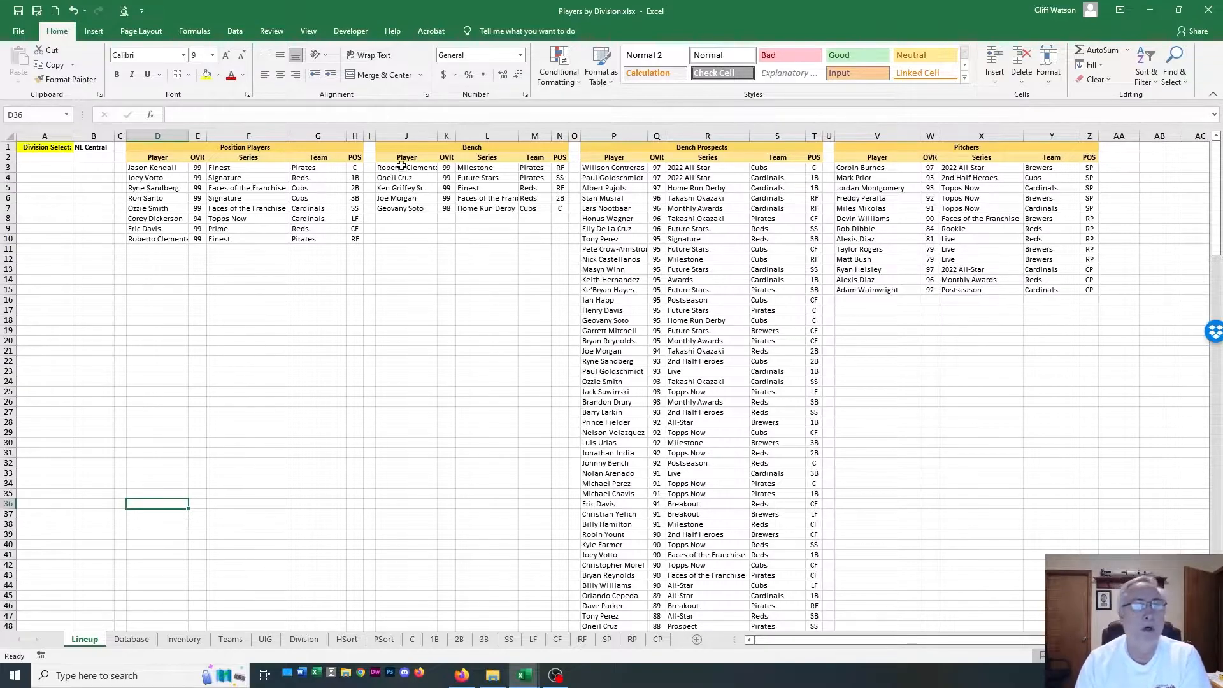
# Auto-fit the width of the Bench section's Player column and check the Player column of Bench Prospects
pyautogui.doubleClick(438, 135)
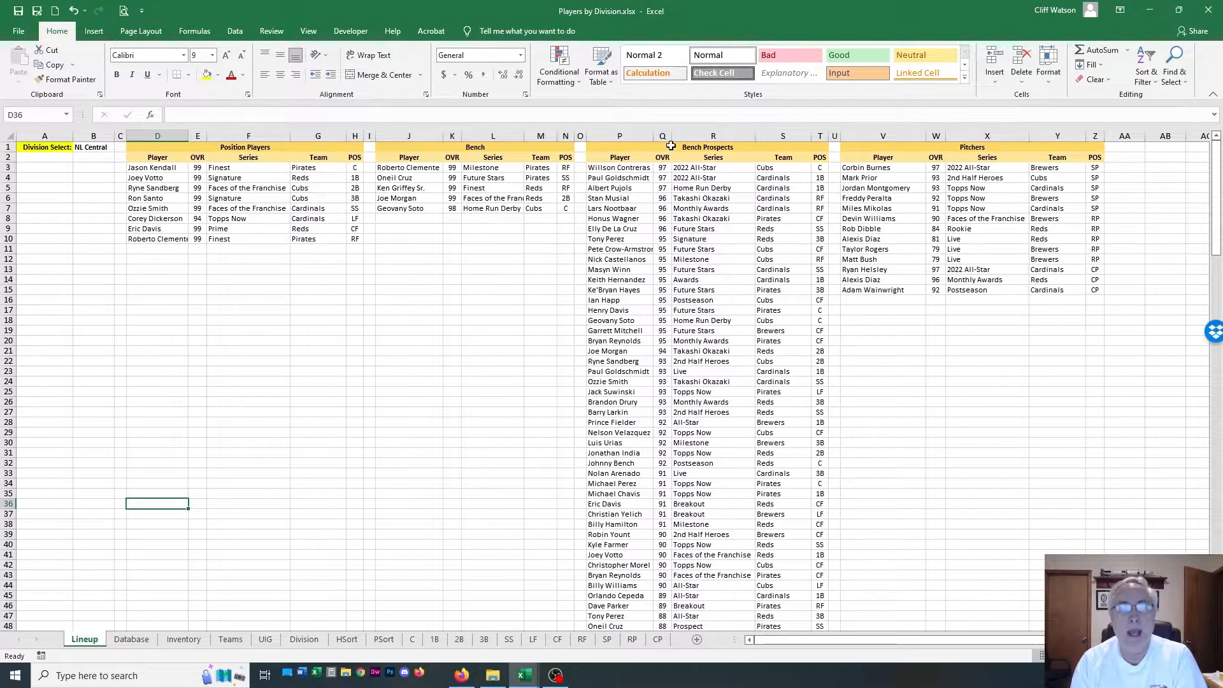
pyautogui.click(624, 136)
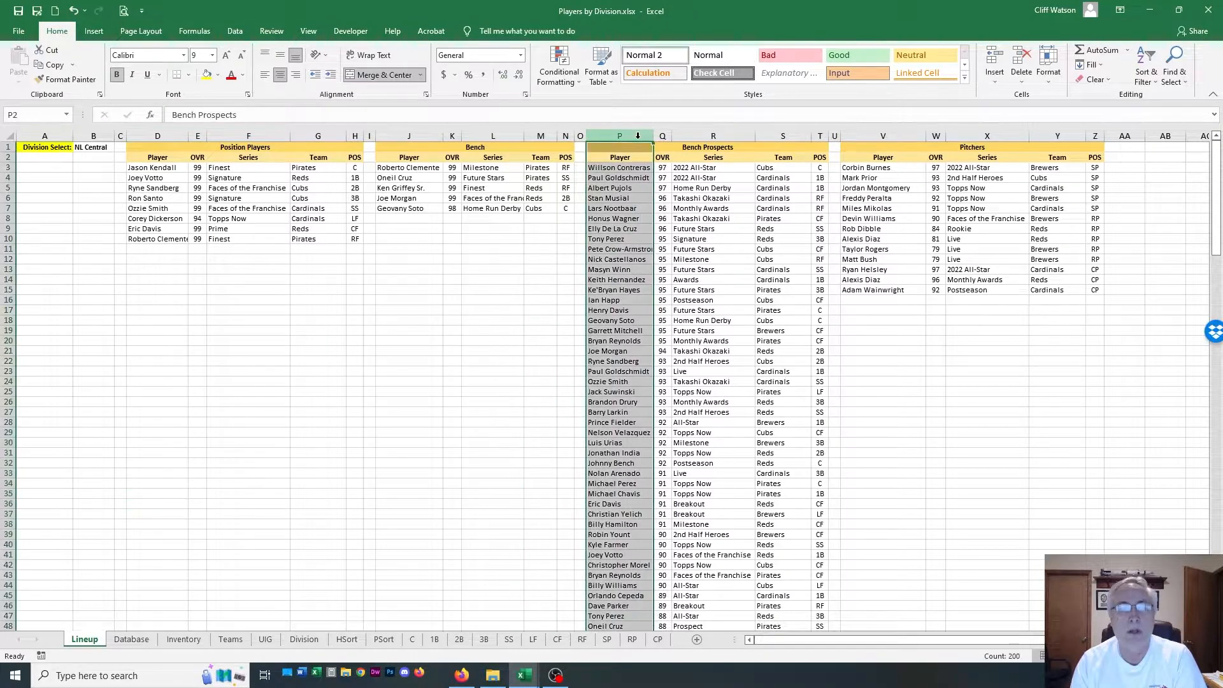
pyautogui.click(570, 238)
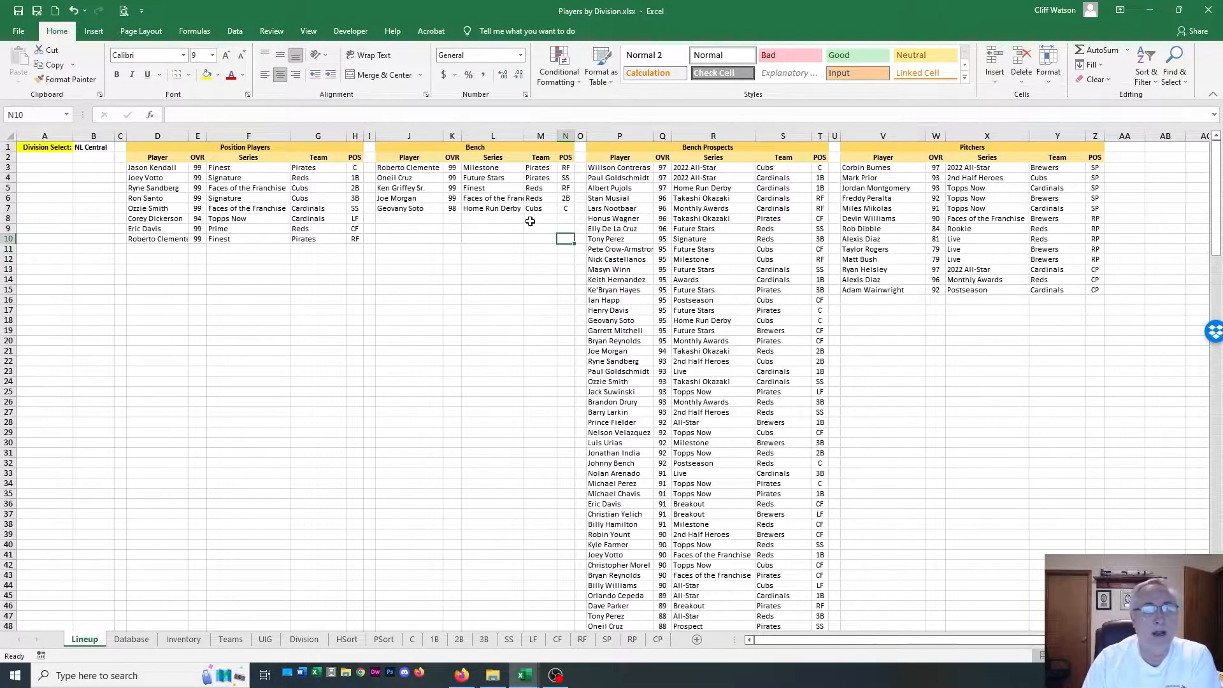
# Compare the last Bench row with the first Bench Prospects row, and review the Position Players list
pyautogui.moveTo(390, 208); pyautogui.dragTo(565, 209)
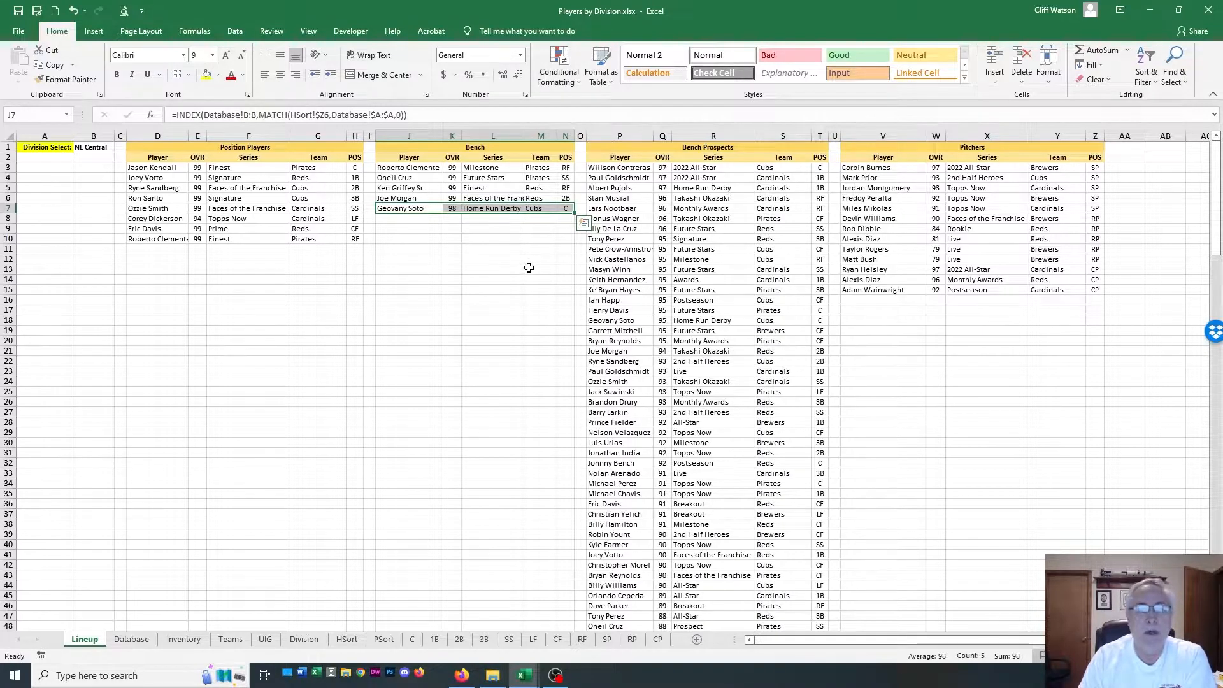
pyautogui.click(530, 261)
pyautogui.click(600, 167)
pyautogui.moveTo(601, 166); pyautogui.dragTo(816, 167)
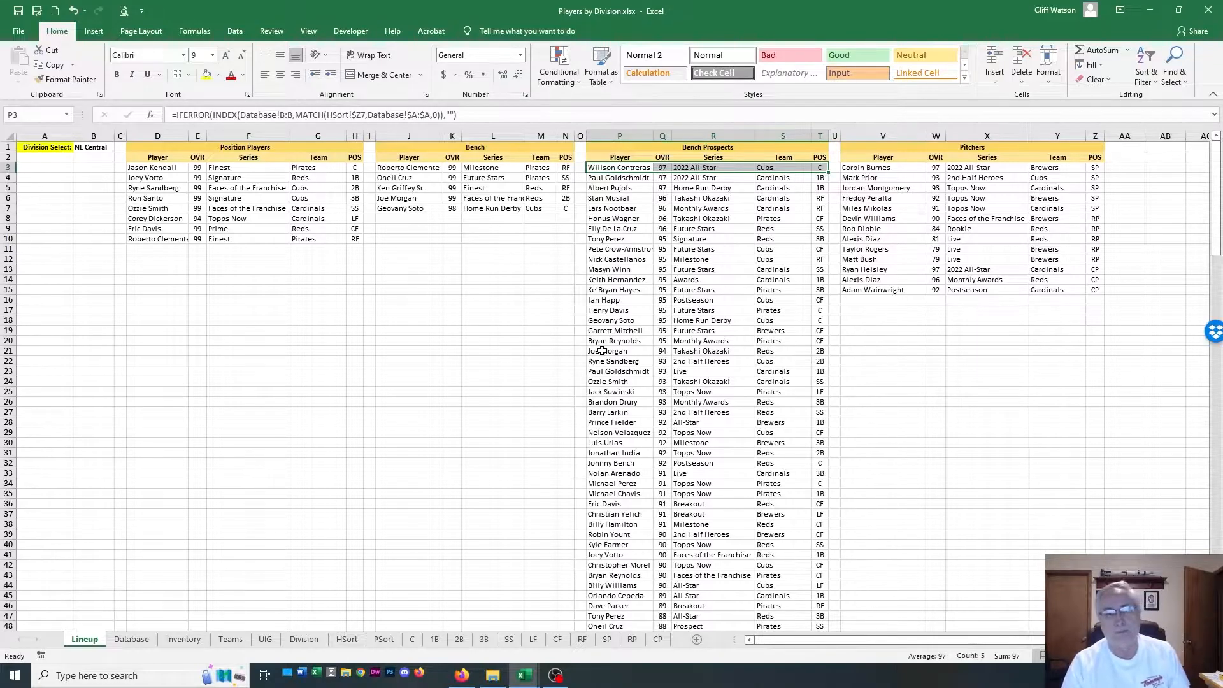
pyautogui.click(522, 340)
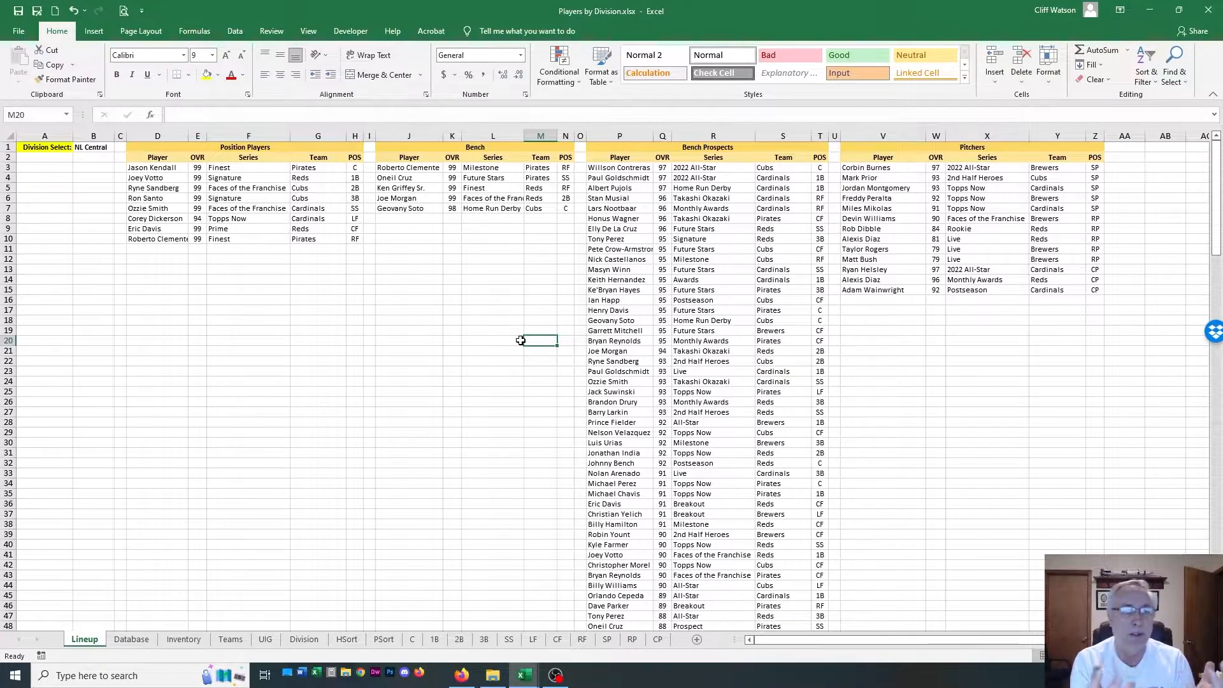
pyautogui.moveTo(168, 148); pyautogui.dragTo(244, 279)
pyautogui.click(245, 299)
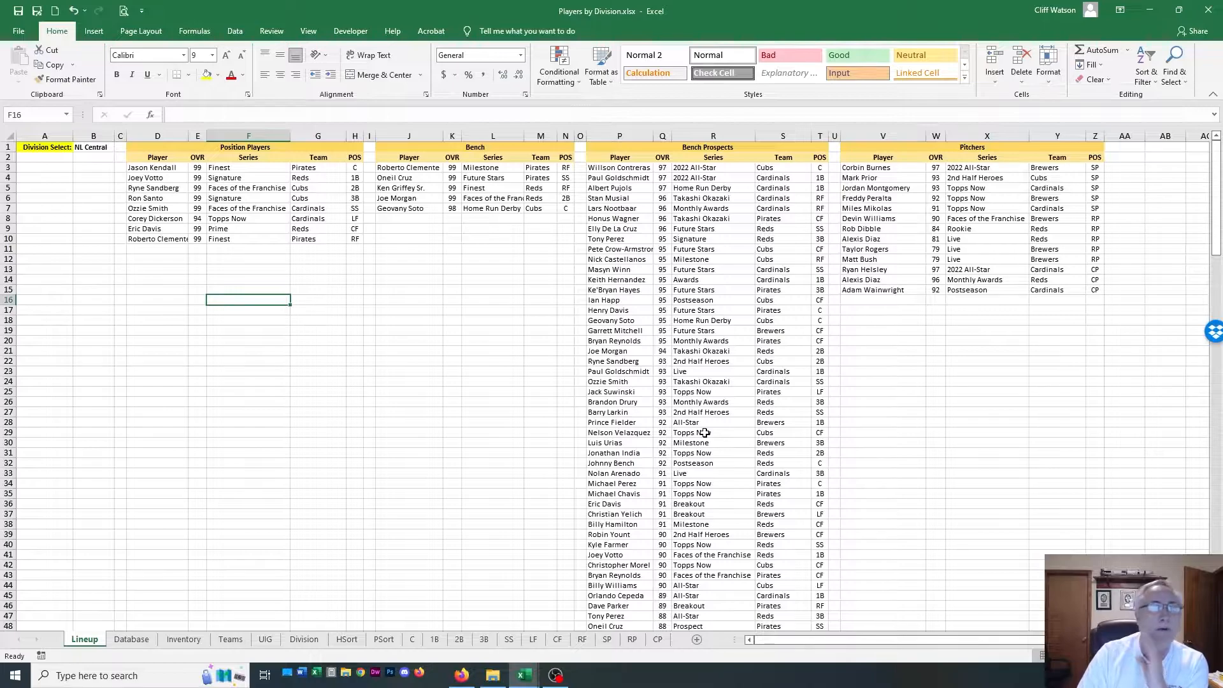
# Change Division Select in cell B1 to AL West
pyautogui.doubleClick(111, 147)
pyautogui.click(120, 149)
pyautogui.click(119, 148)
pyautogui.click(121, 150)
pyautogui.click(89, 174)
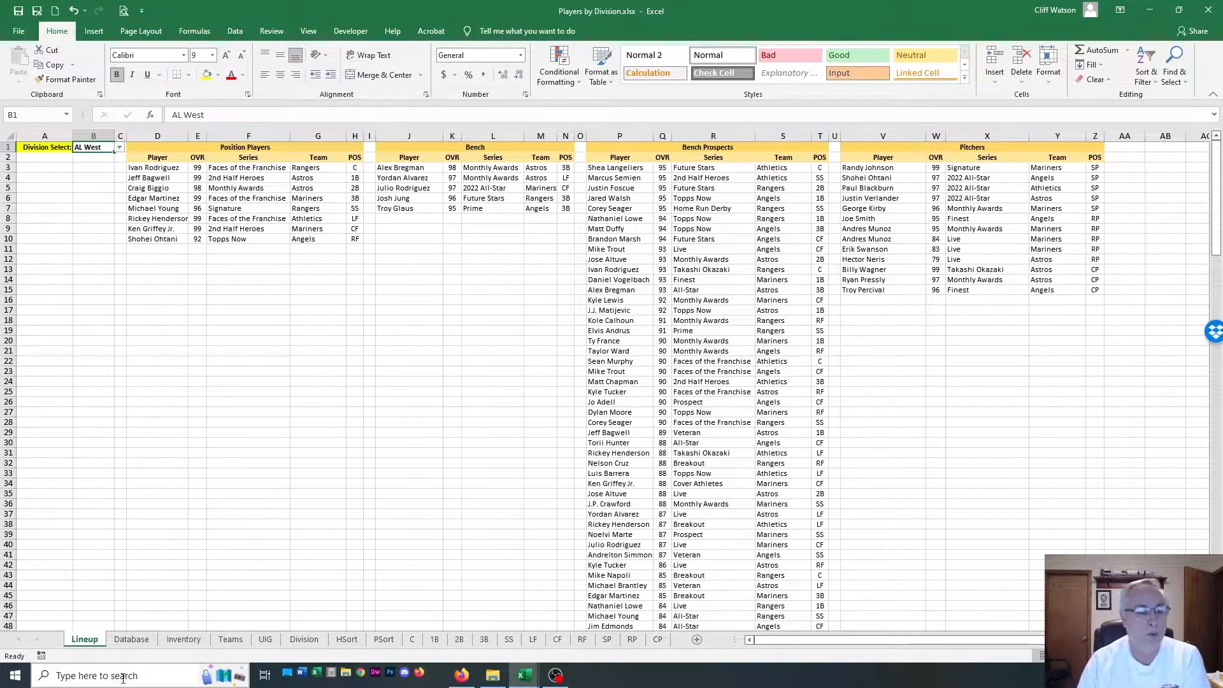
# Revisit the Database and Inventory sheets as the sources of the player data, and return to the Lineup sheet
pyautogui.click(131, 639)
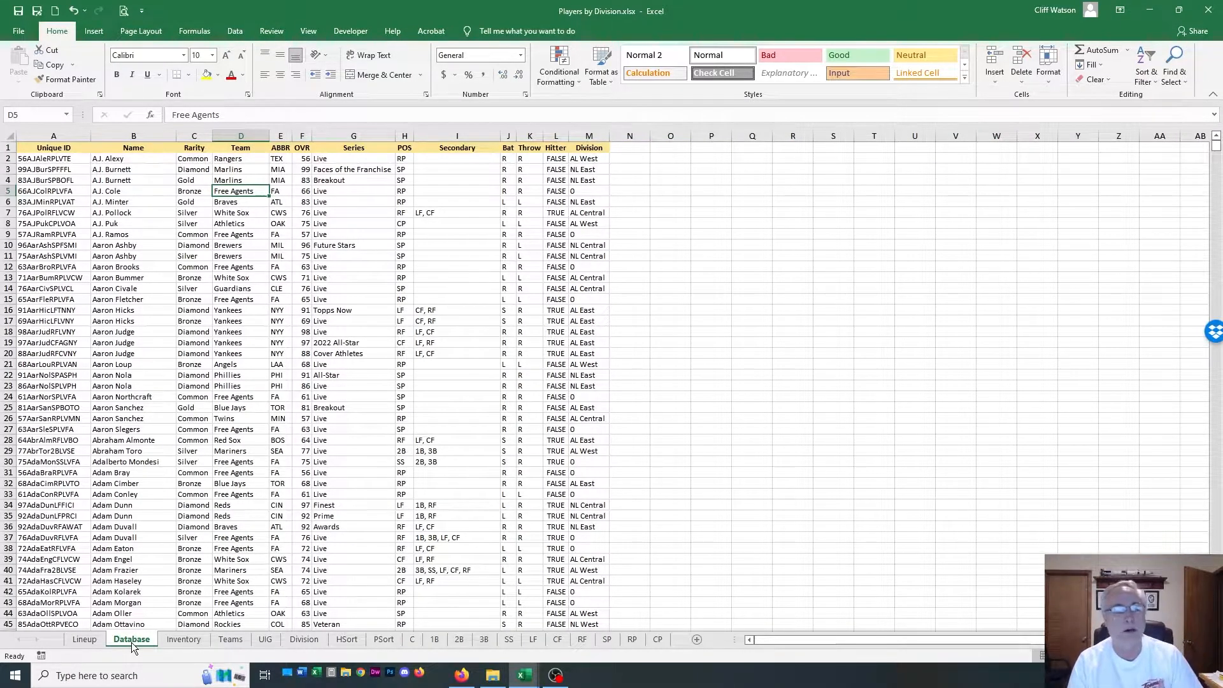
pyautogui.click(170, 641)
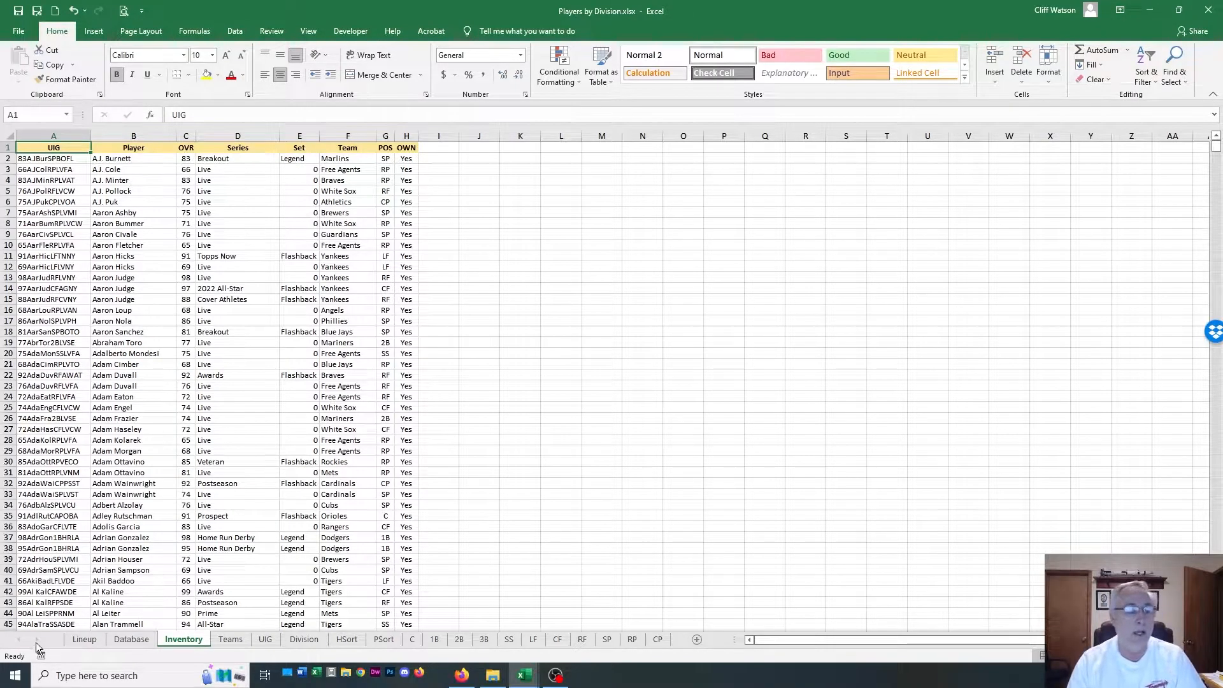
pyautogui.click(71, 639)
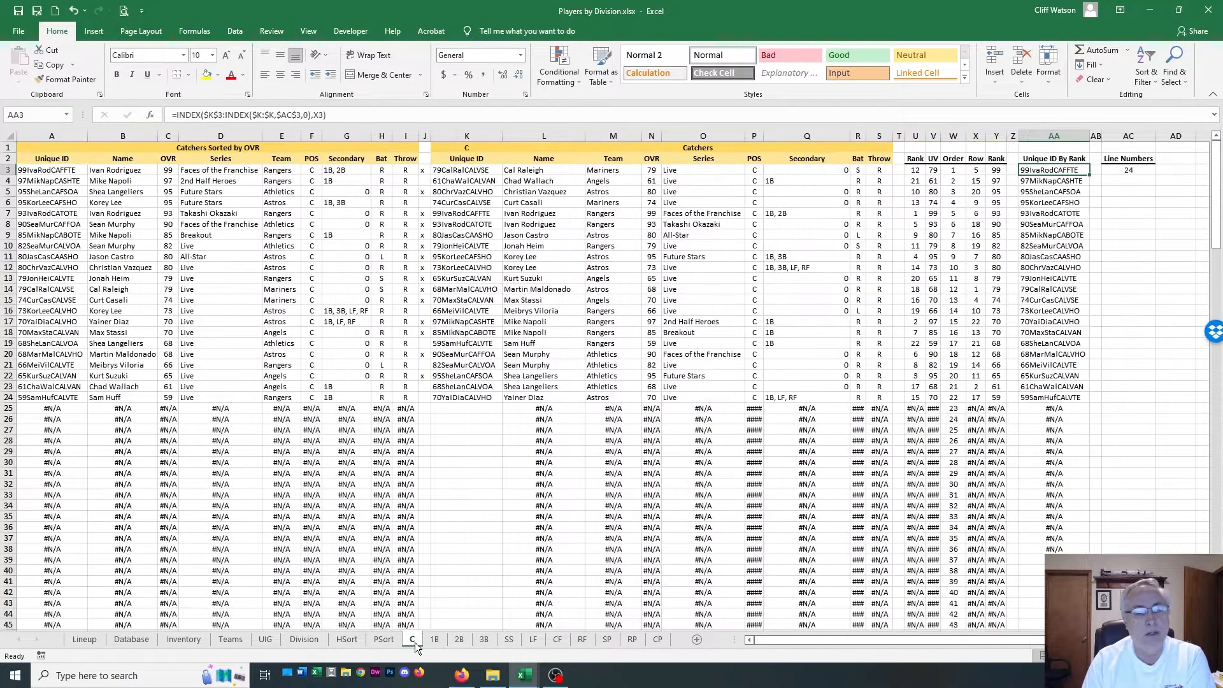
# On the C sheet, examine the marker column J and the catcher names and lookup formulas in the list sorted by OVR
pyautogui.click(413, 640)
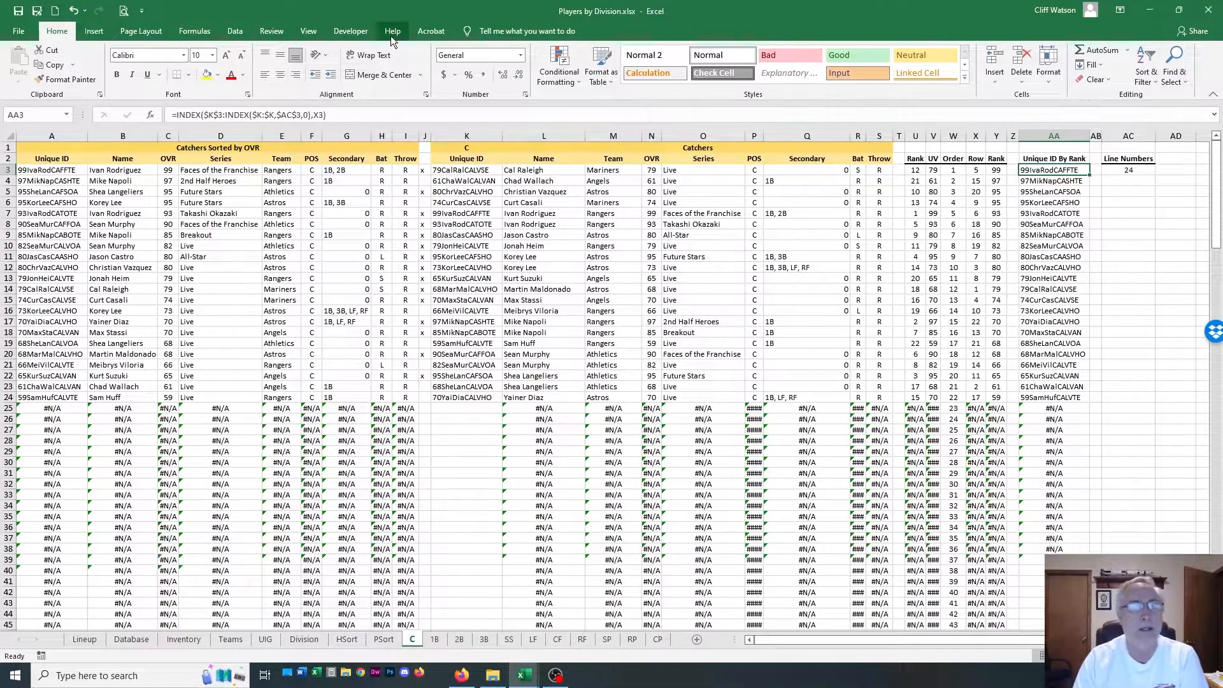
pyautogui.click(423, 135)
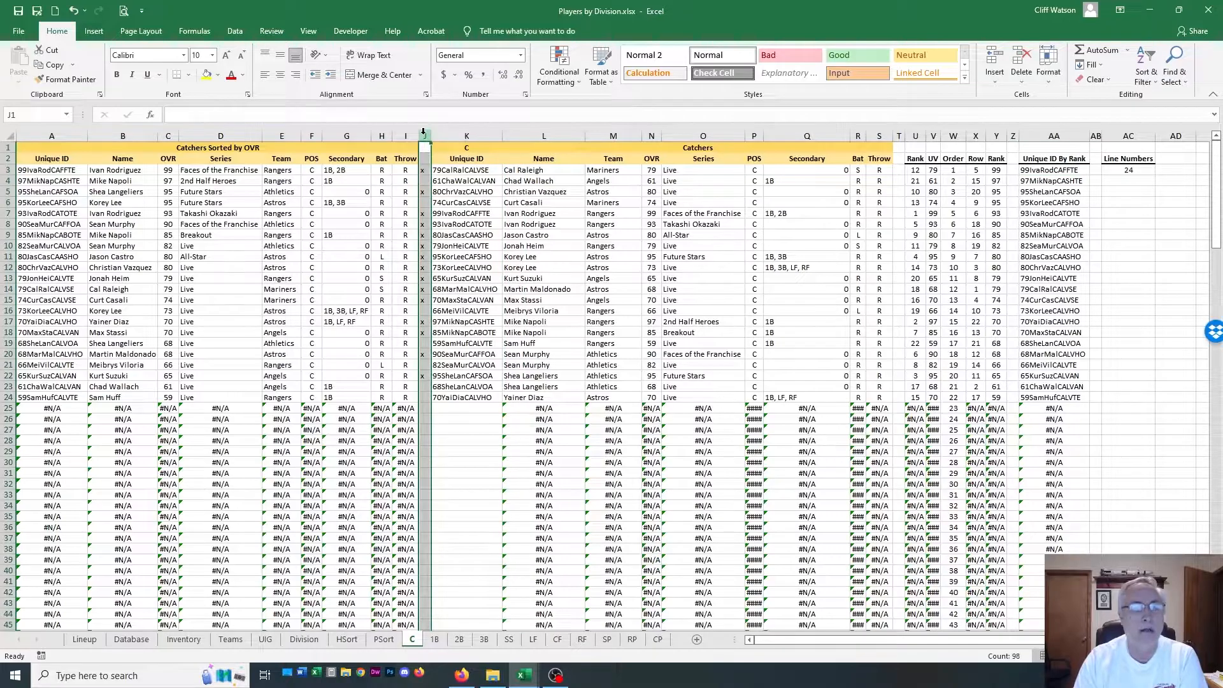
pyautogui.click(113, 181)
pyautogui.click(120, 170)
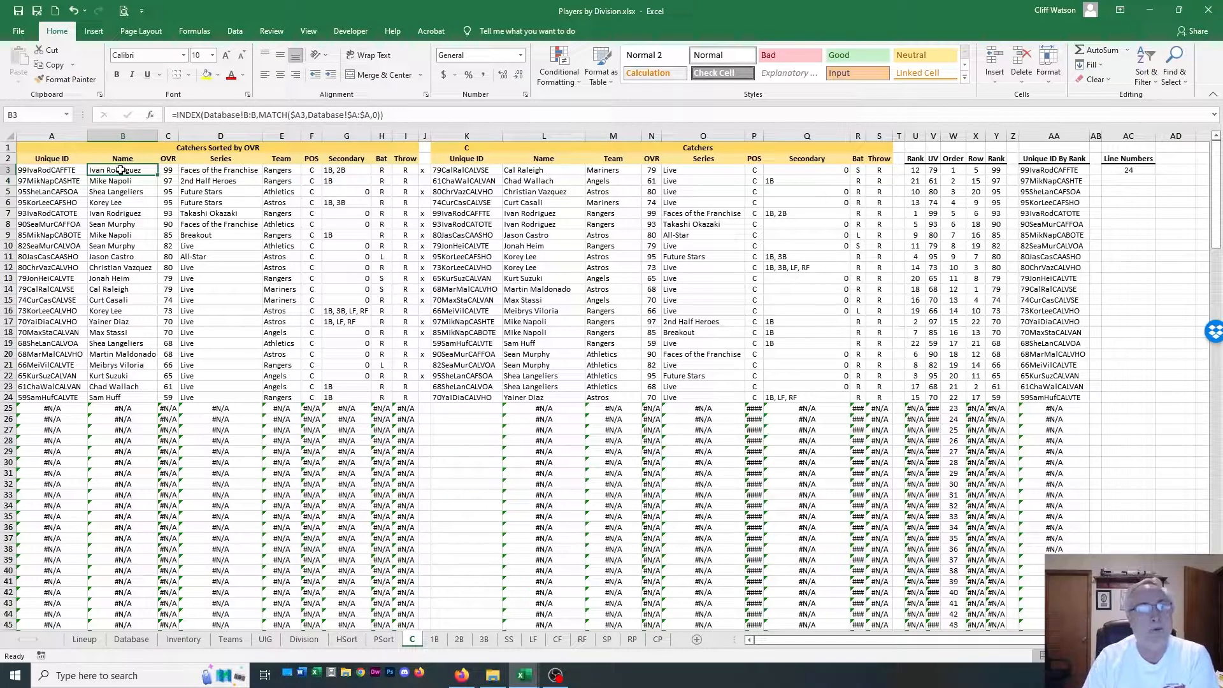
pyautogui.click(123, 181)
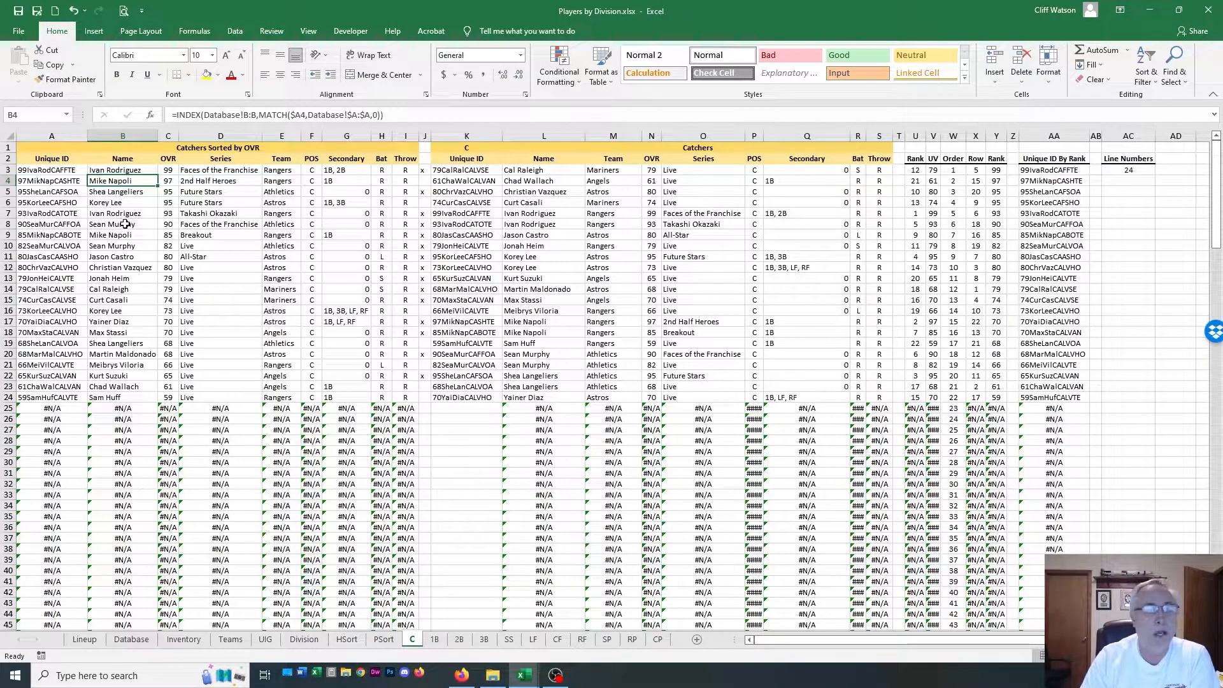
pyautogui.click(127, 312)
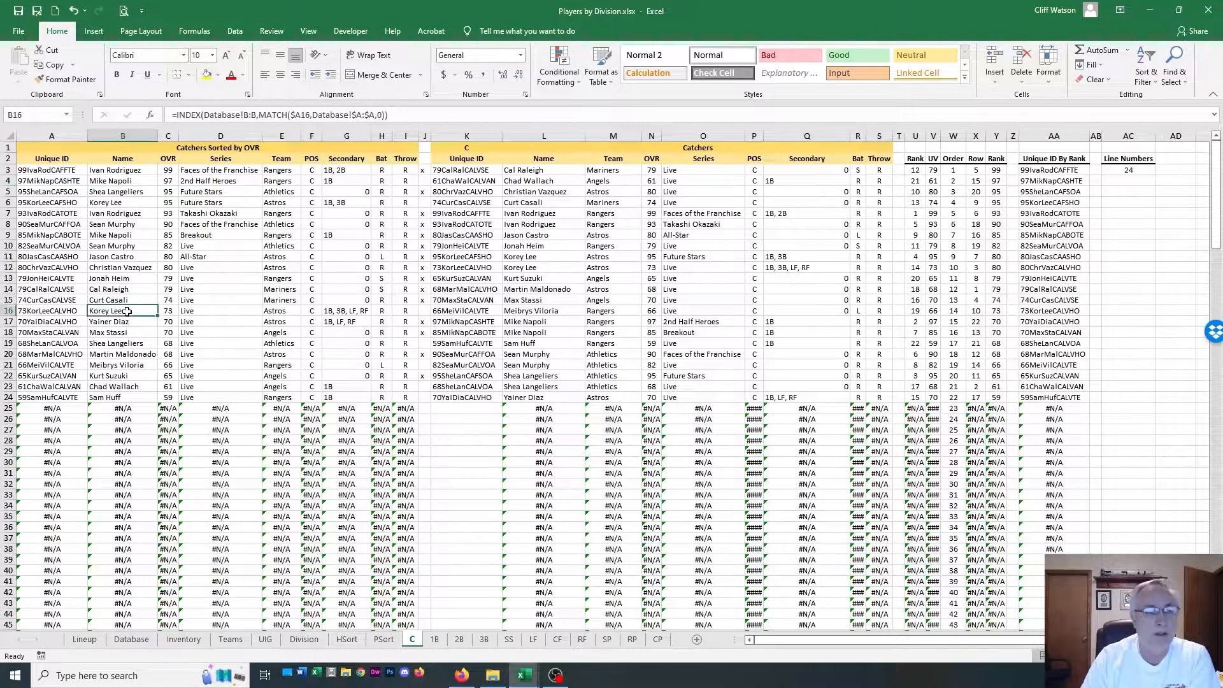
# Return to the Lineup sheet and switch Division Select to NL East
pyautogui.click(95, 640)
pyautogui.click(120, 148)
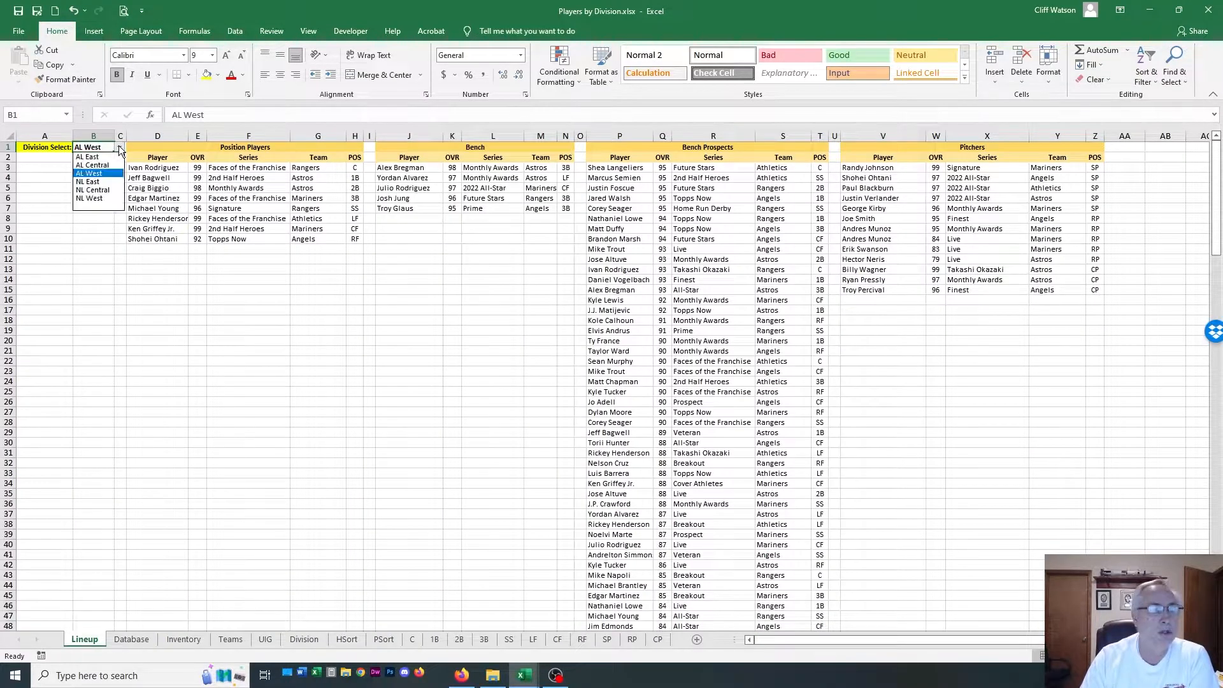
pyautogui.click(99, 181)
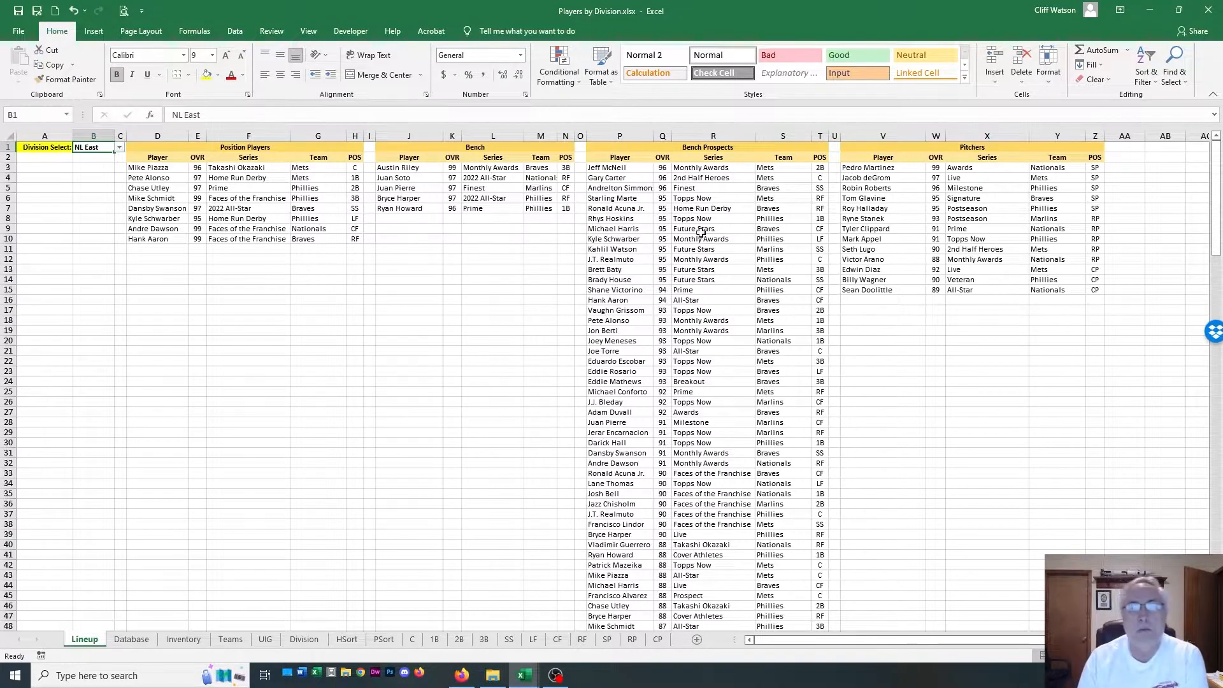
# Highlight the catcher entries in rows 4 and 12 of Bench Prospects to examine the backup catcher options
pyautogui.moveTo(624, 179); pyautogui.dragTo(824, 179)
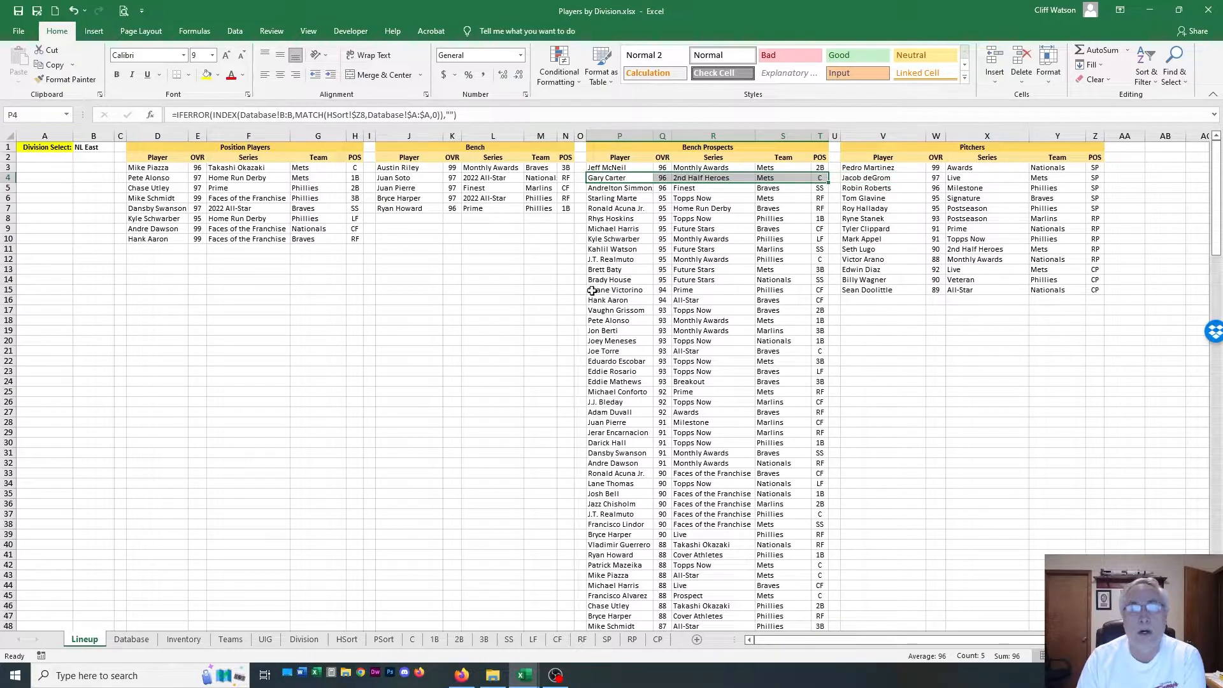
pyautogui.moveTo(594, 259); pyautogui.dragTo(817, 258)
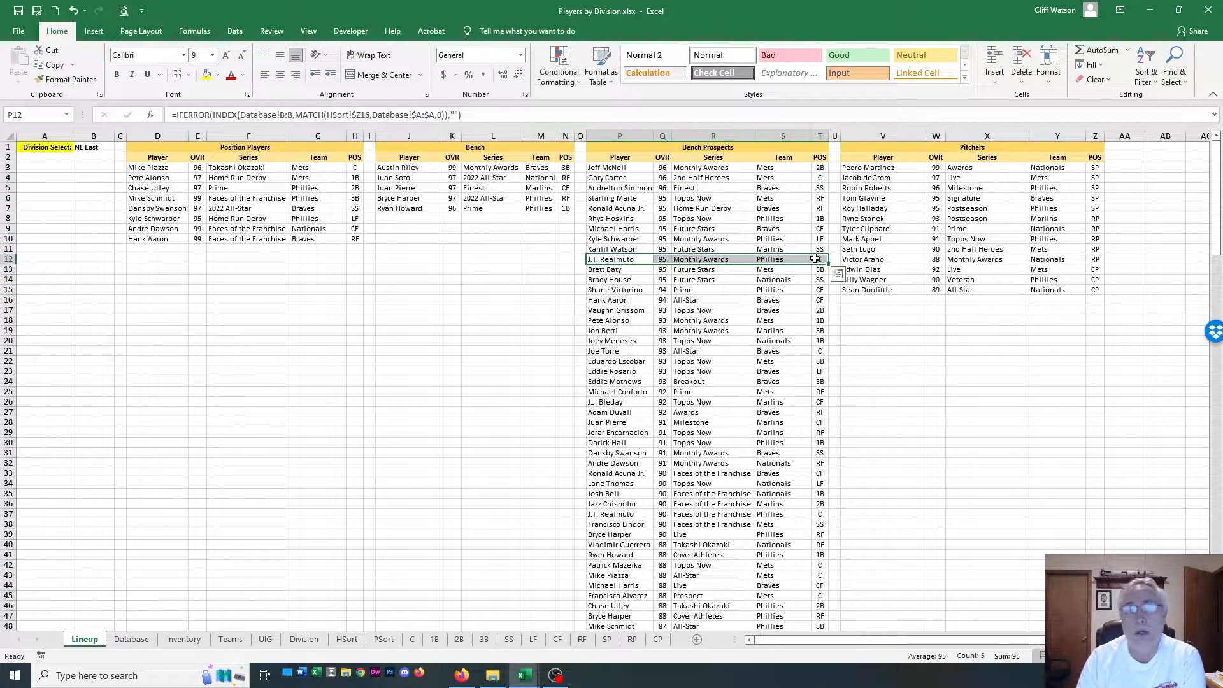
# Highlight the catcher entry in row 21 of Bench Prospects and the first catcher row in the C sheet's list sorted by OVR
pyautogui.moveTo(600, 351); pyautogui.dragTo(818, 352)
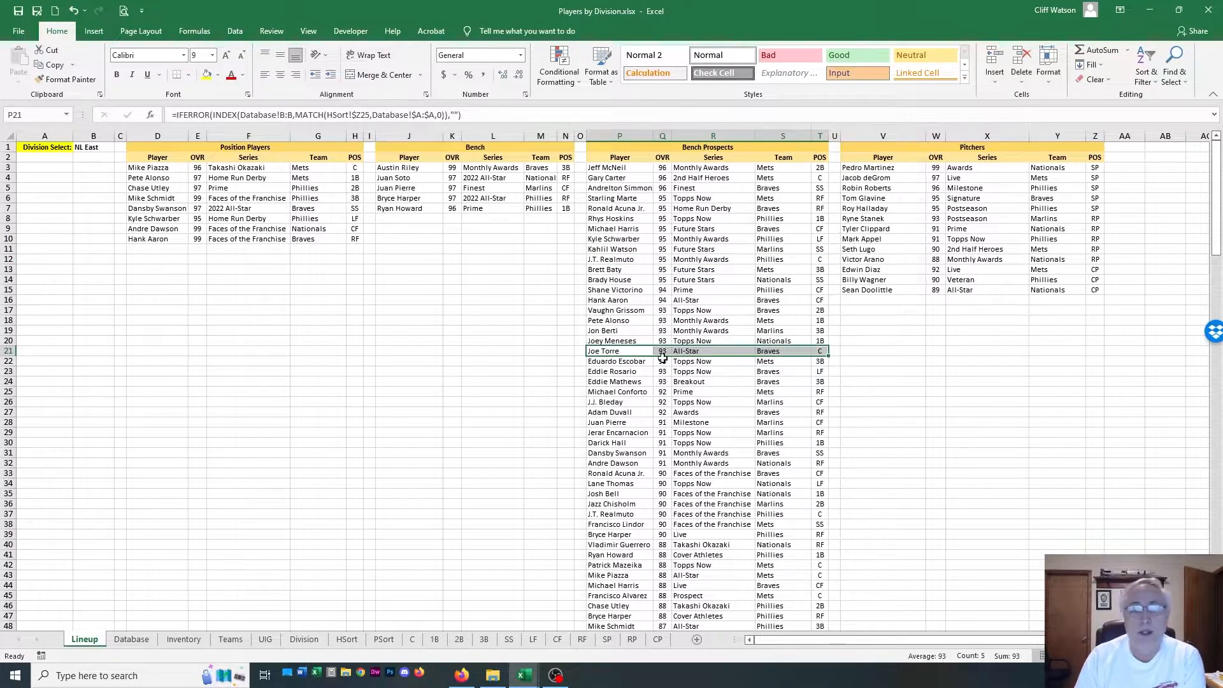
pyautogui.click(528, 361)
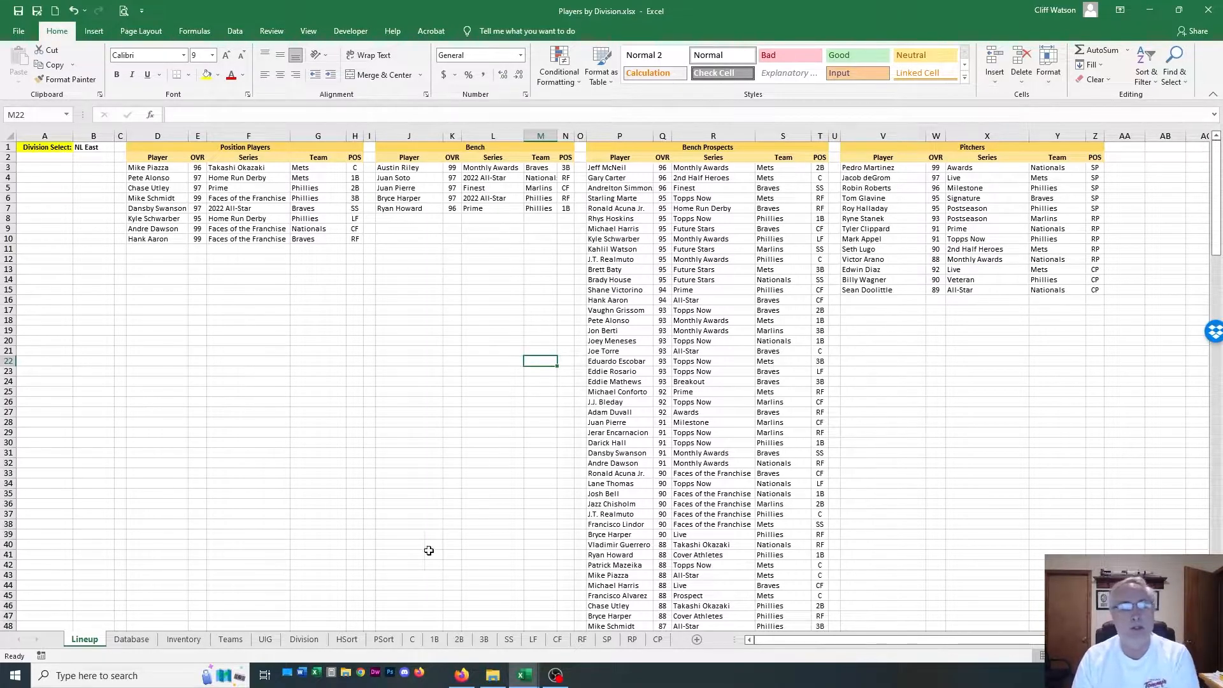
pyautogui.click(412, 640)
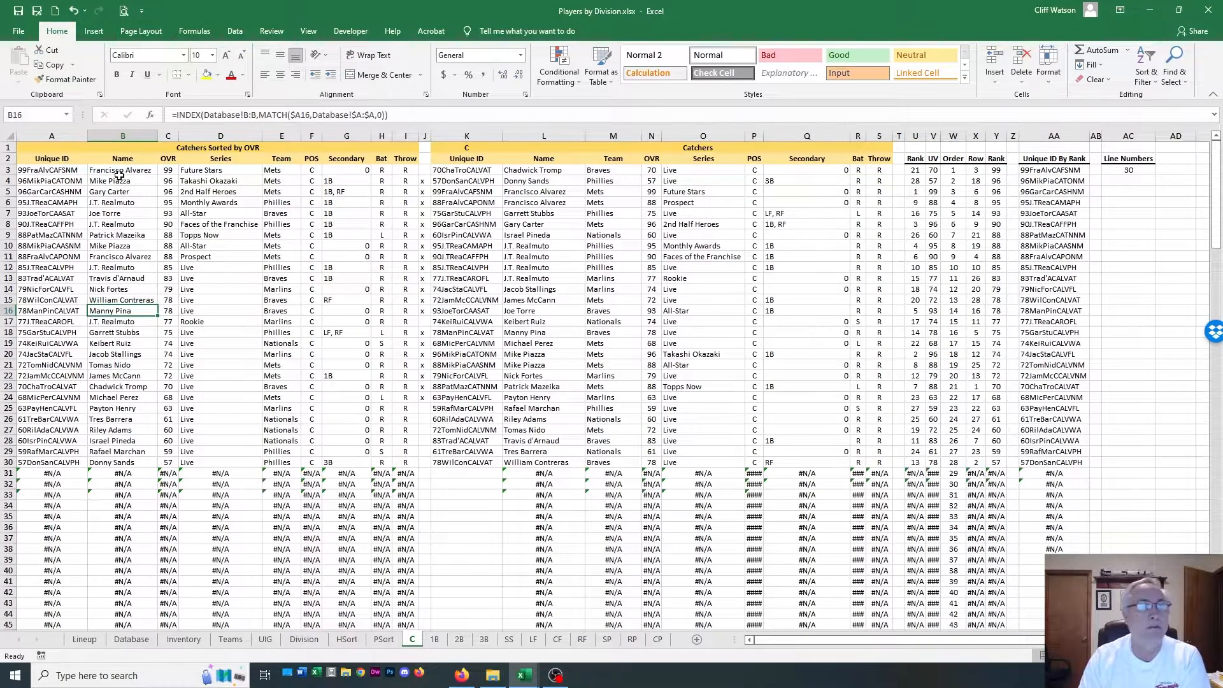
pyautogui.moveTo(114, 170); pyautogui.dragTo(426, 171)
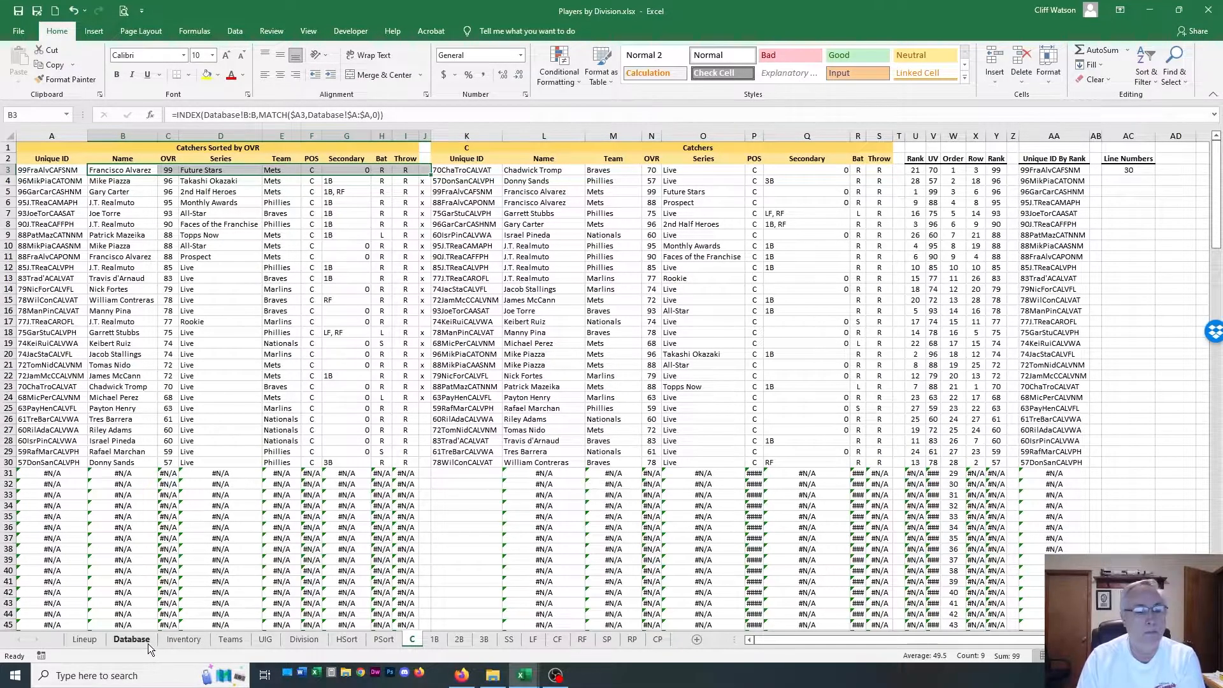
# Examine the Team ID and Division columns on the Teams sheet and the Division lookup formula in cell M2 of the Database sheet
pyautogui.click(131, 640)
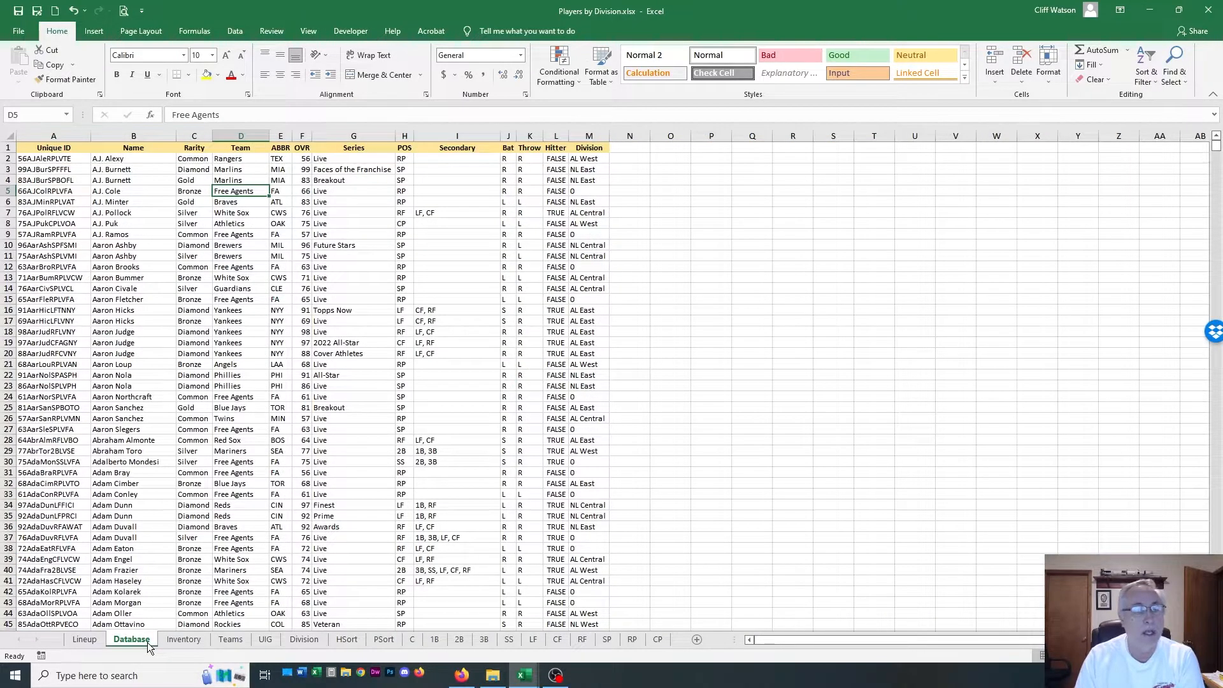
pyautogui.click(224, 640)
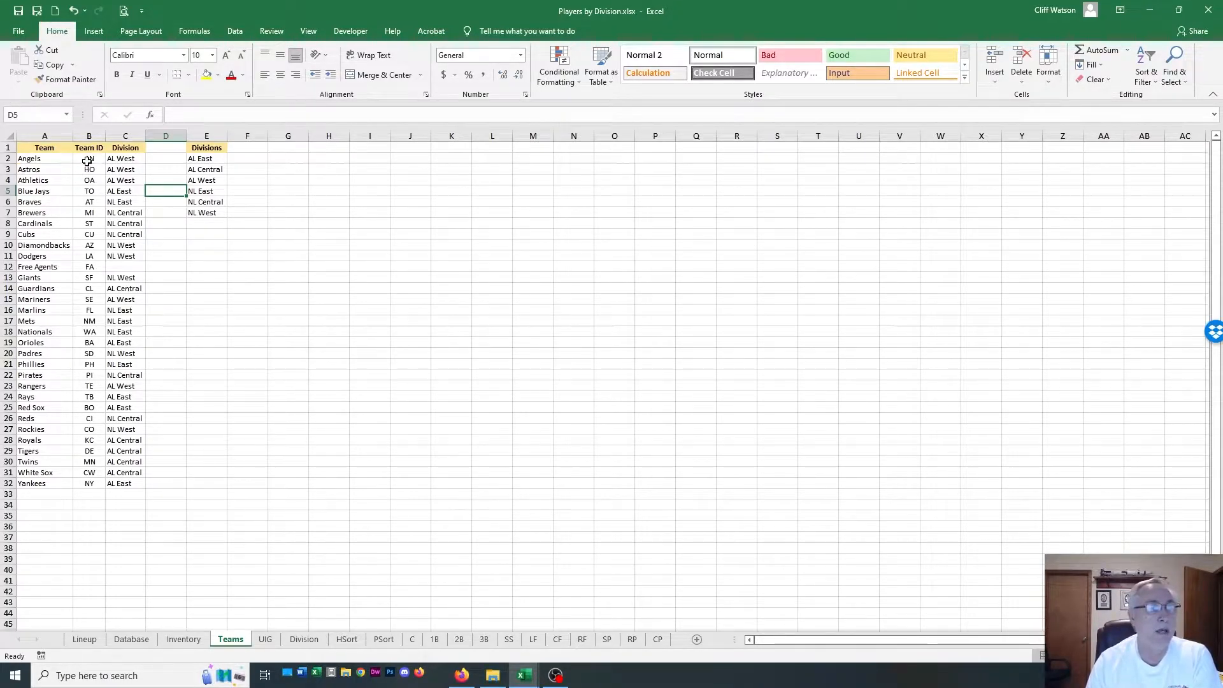
pyautogui.click(88, 136)
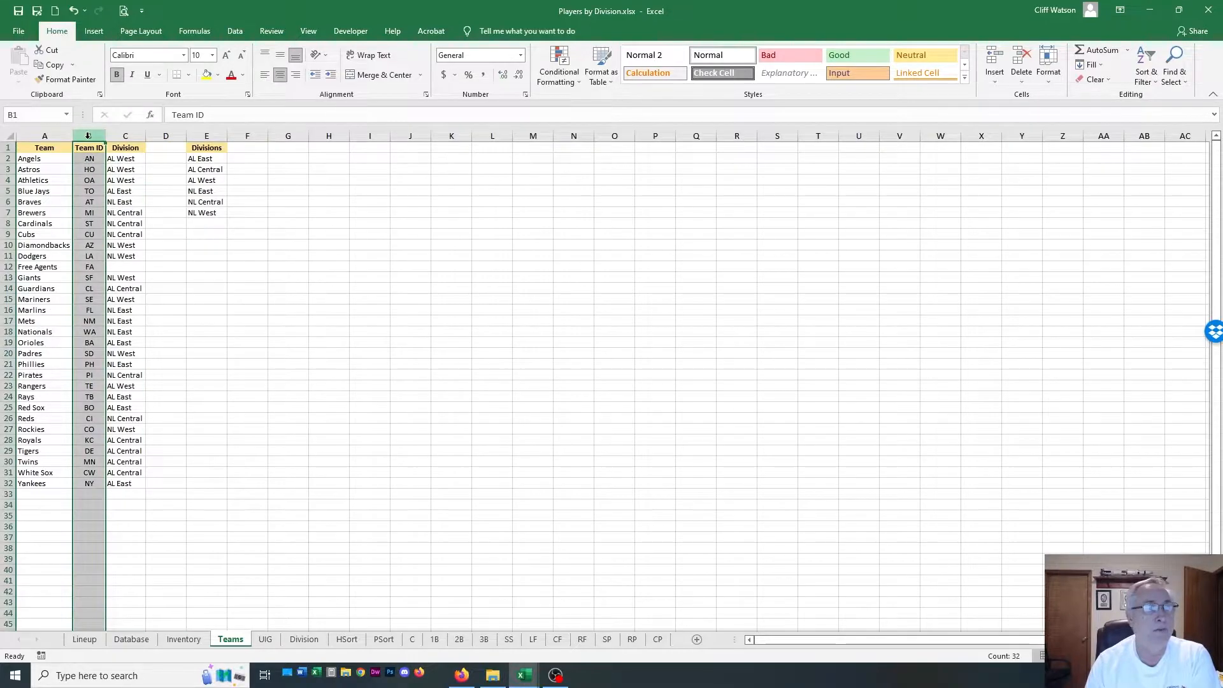
pyautogui.click(117, 134)
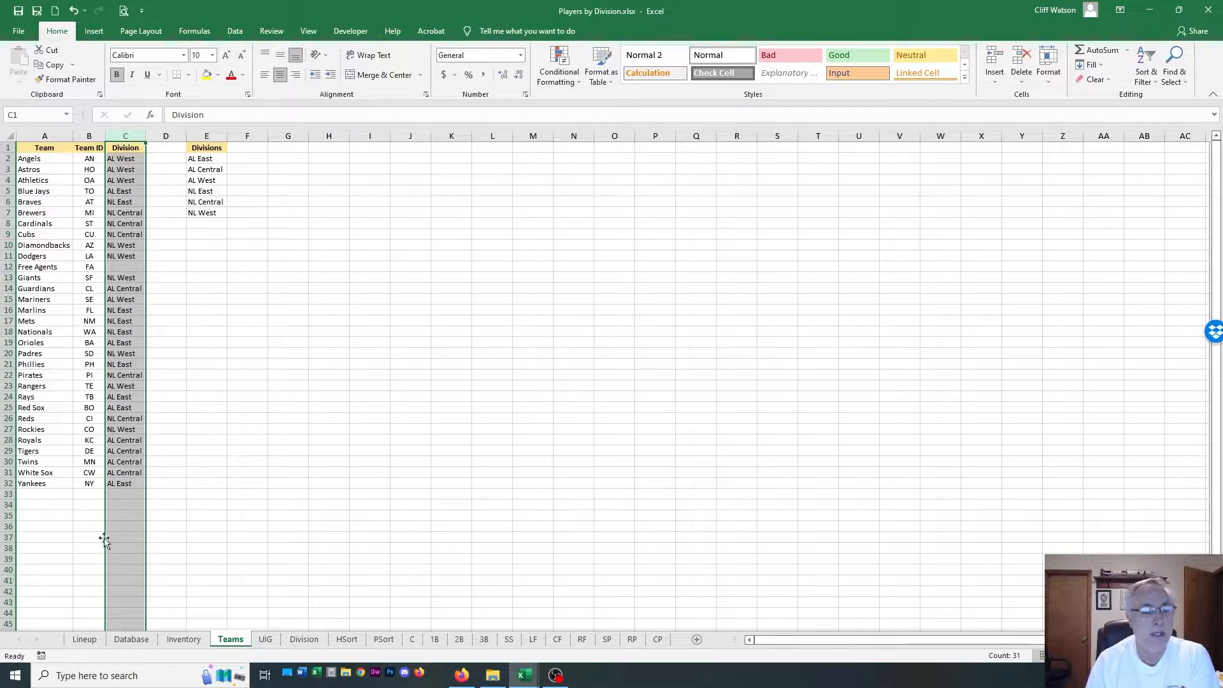
pyautogui.click(129, 640)
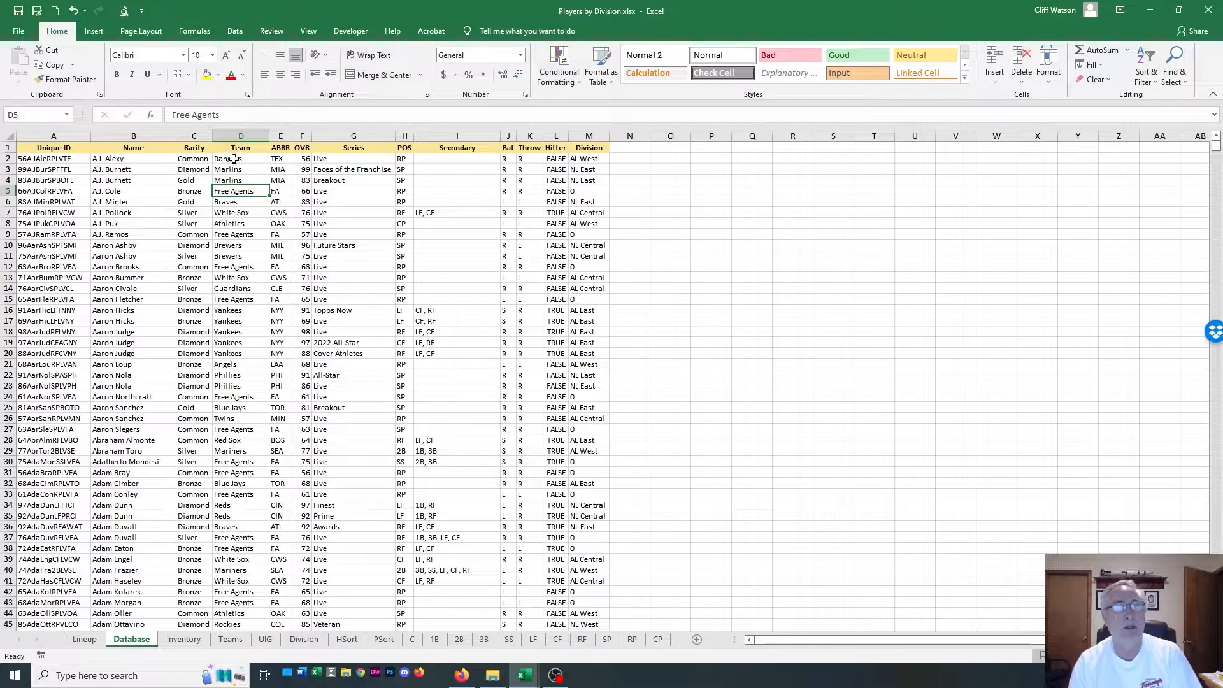
pyautogui.click(599, 159)
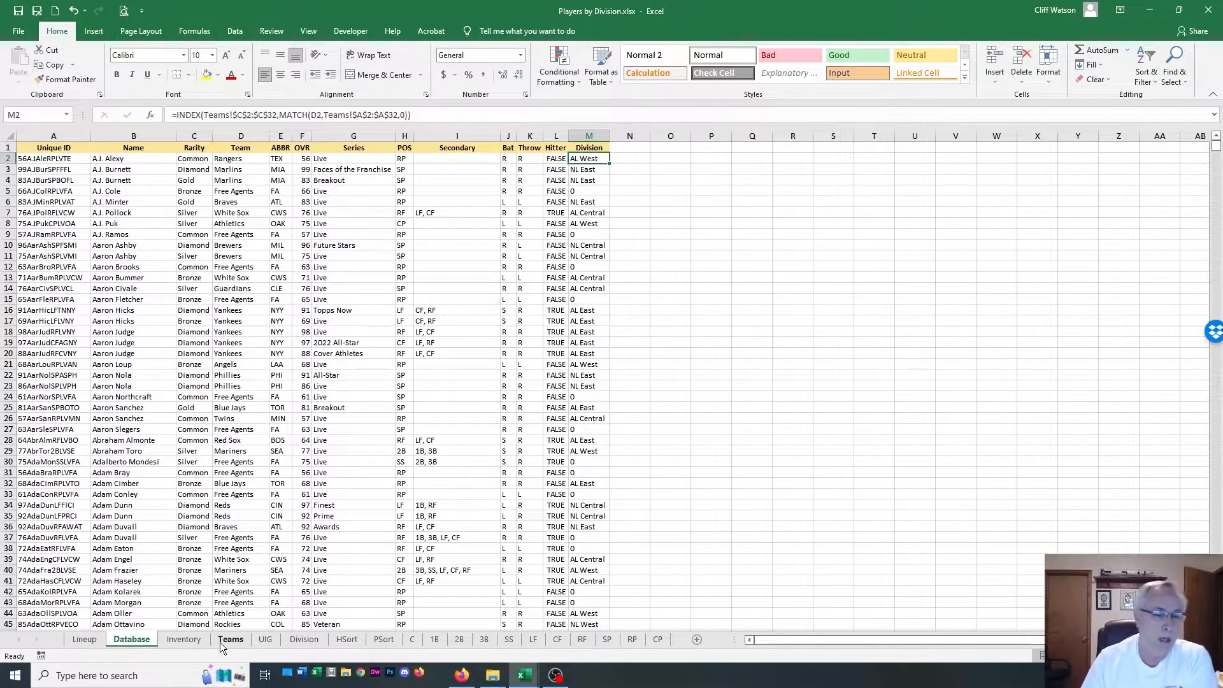
# Examine the Unique ID components in K1:Q1 of the UIG sheet and the Unique ID column on the Database sheet
pyautogui.click(261, 639)
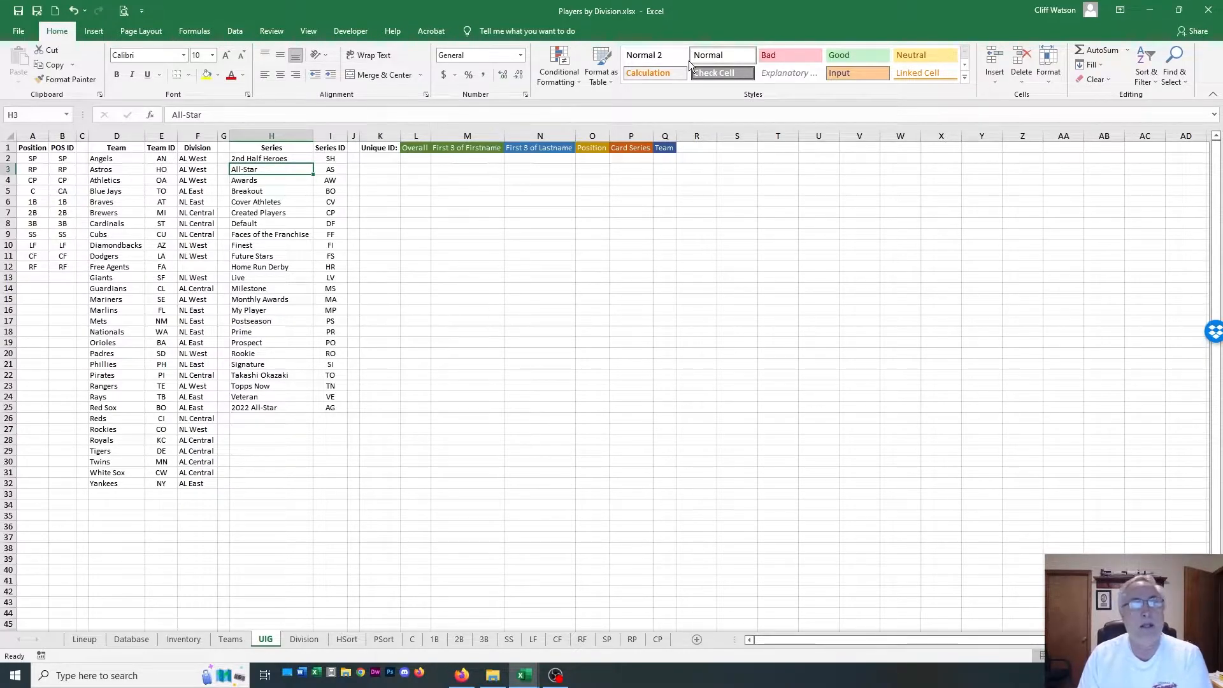
pyautogui.moveTo(374, 148); pyautogui.dragTo(675, 147)
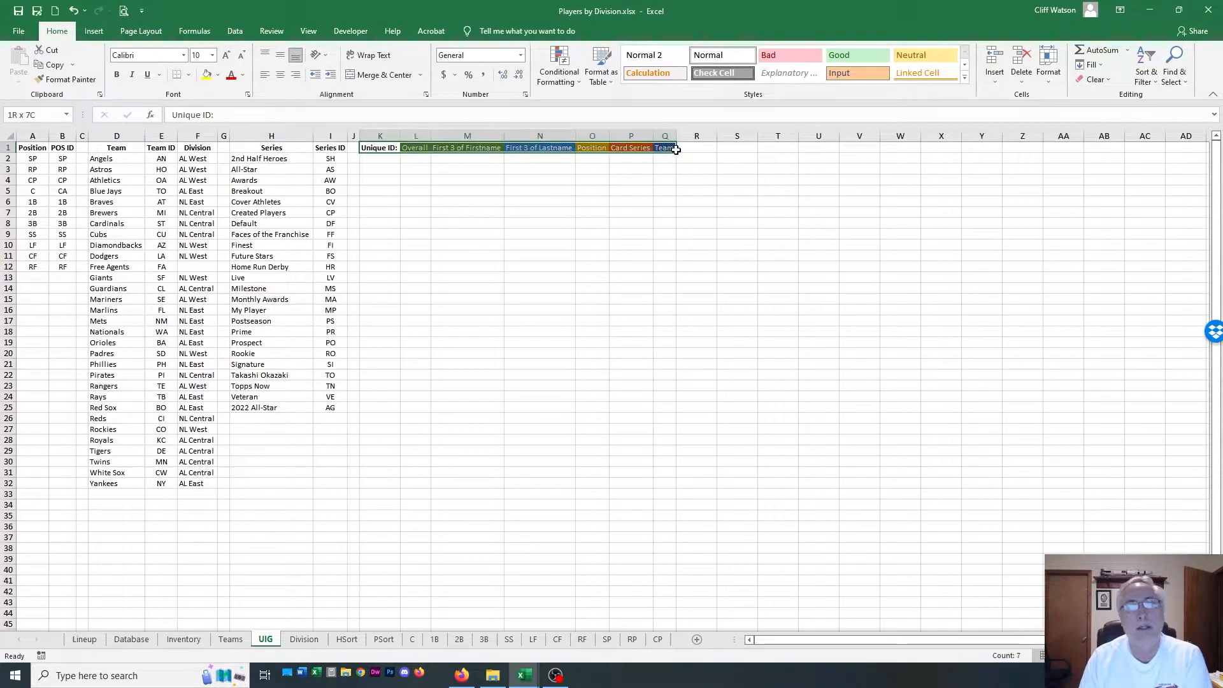
pyautogui.click(697, 159)
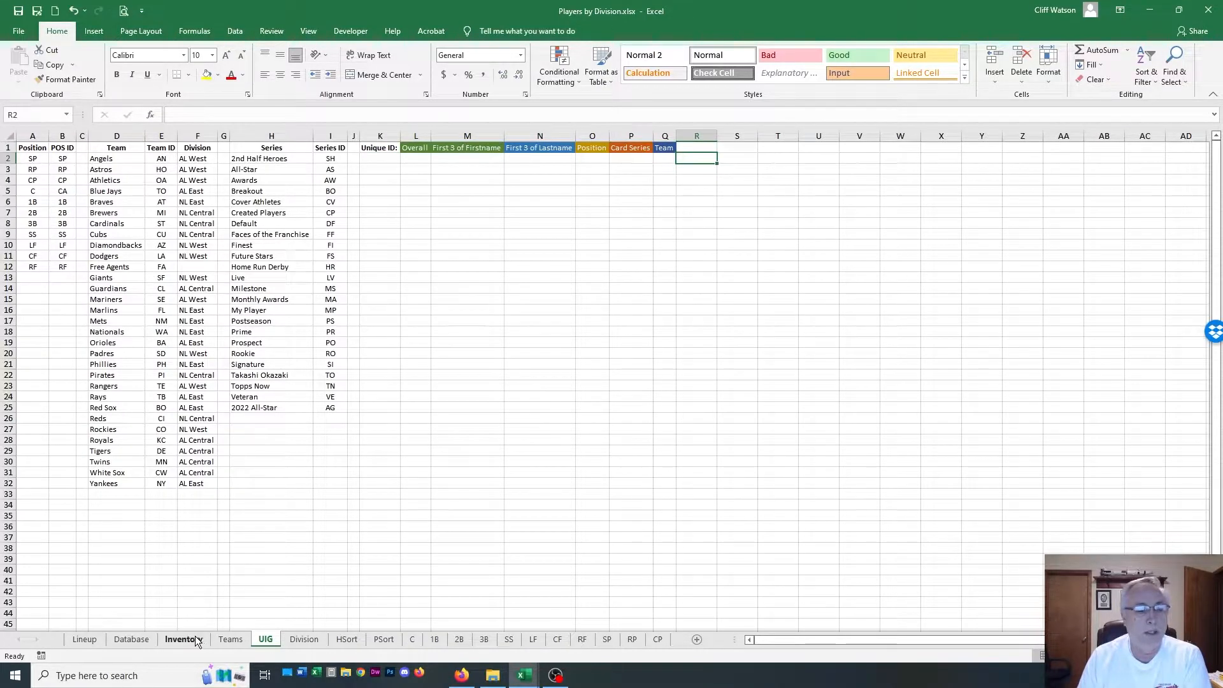
pyautogui.click(129, 638)
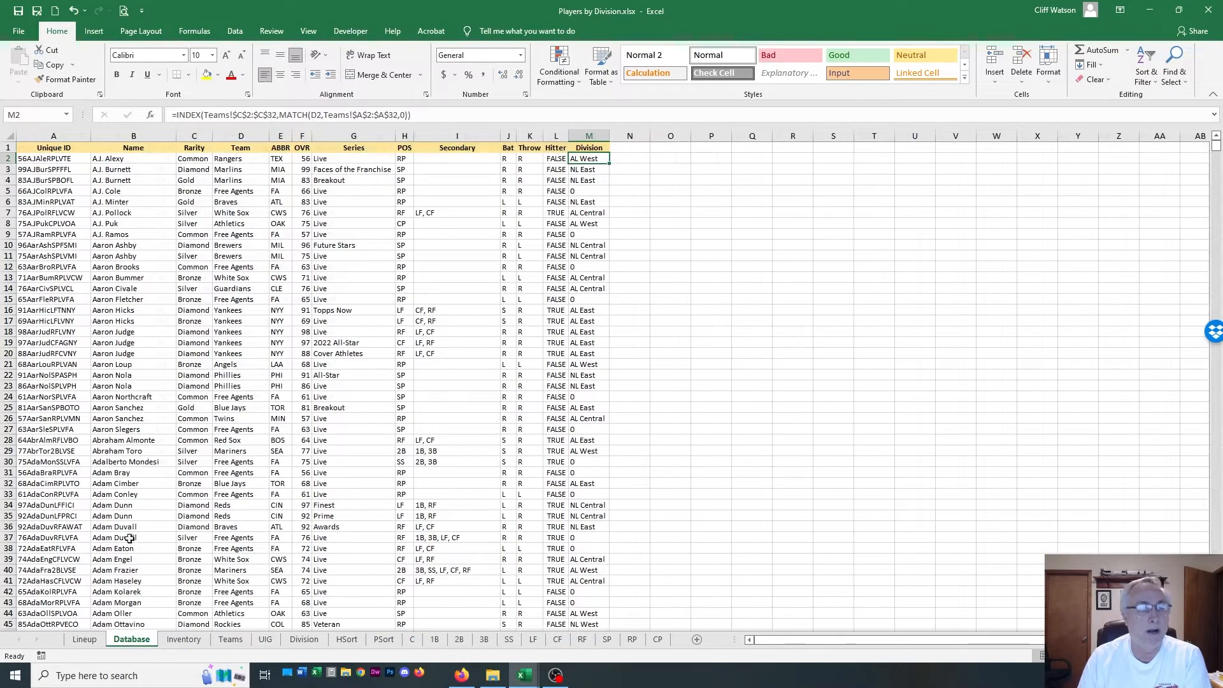
pyautogui.click(33, 136)
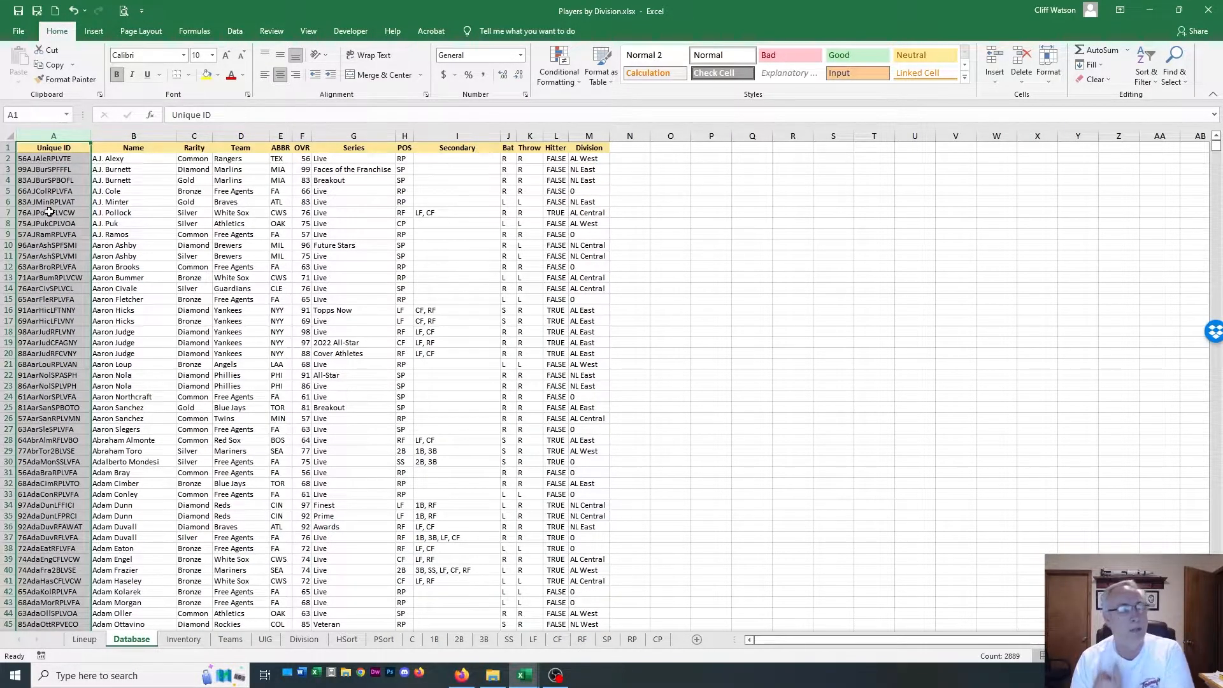
pyautogui.click(704, 305)
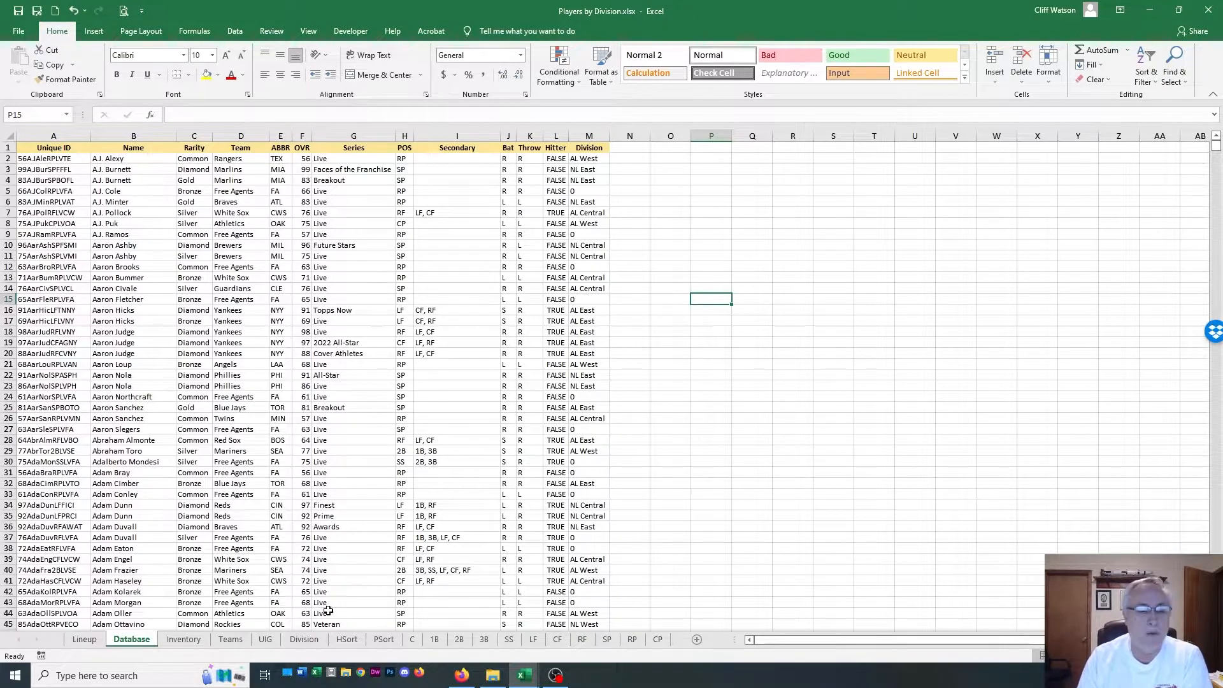
# View the Division sheet, and examine the Hitters Own, OVR and Unique H ID By Rank columns on the HSort sheet
pyautogui.click(312, 642)
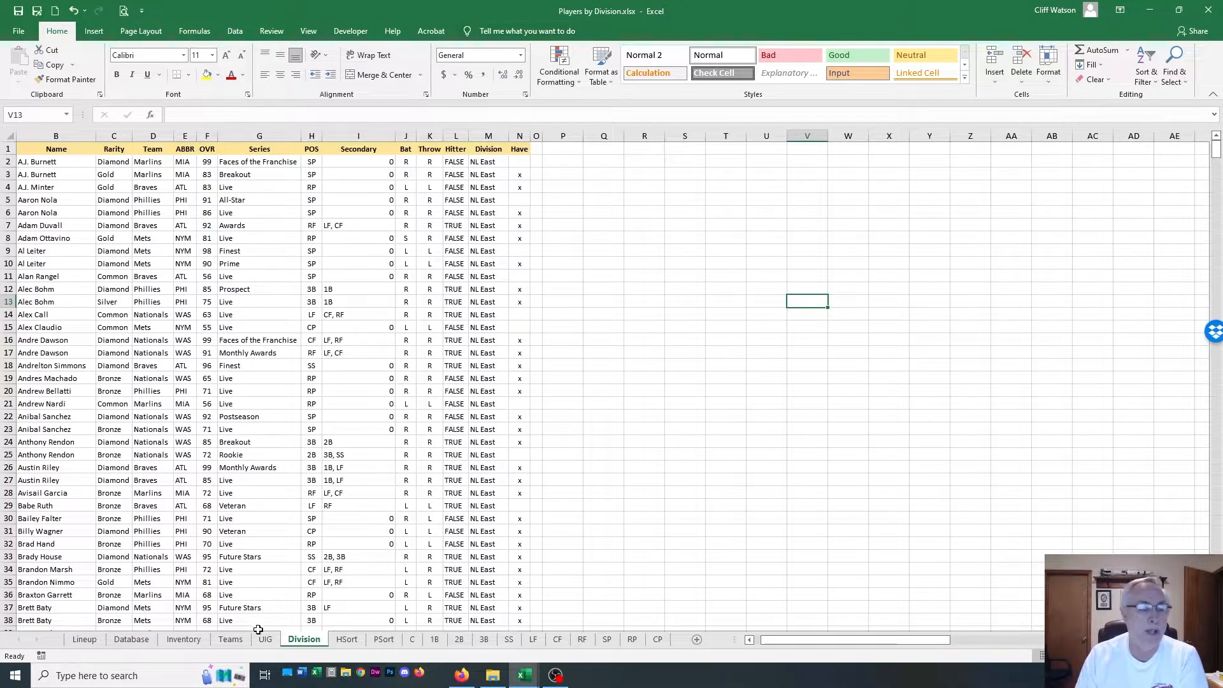
pyautogui.click(339, 641)
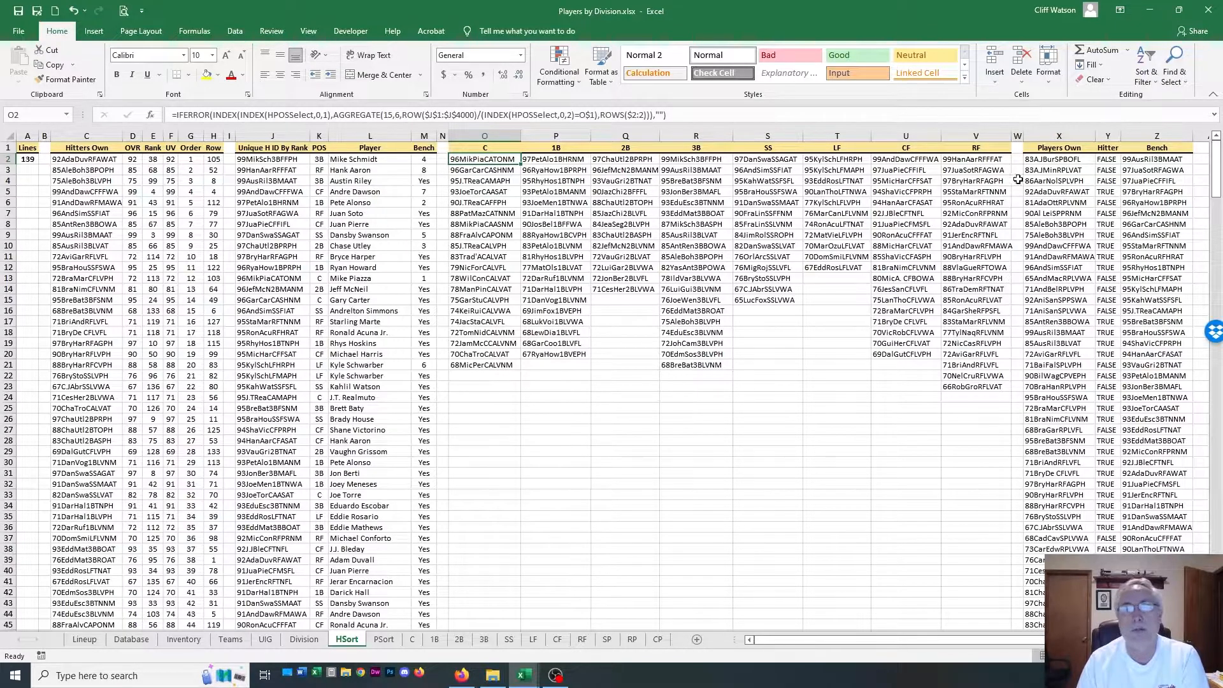
pyautogui.click(101, 132)
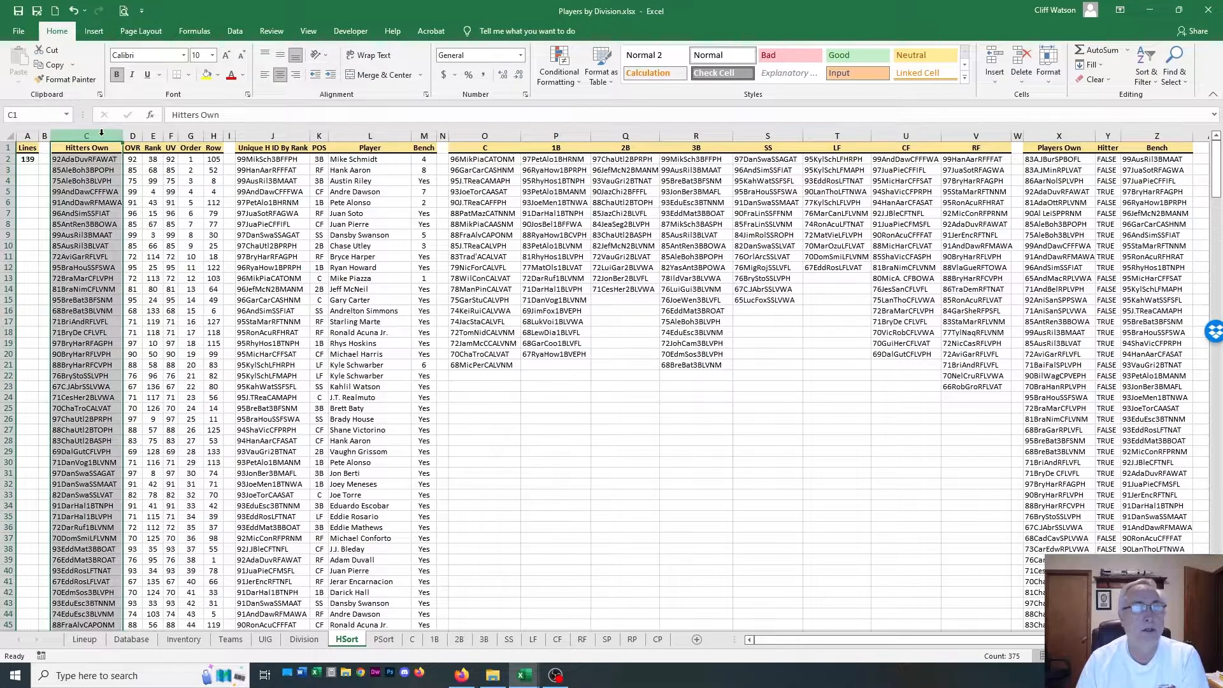
pyautogui.click(132, 135)
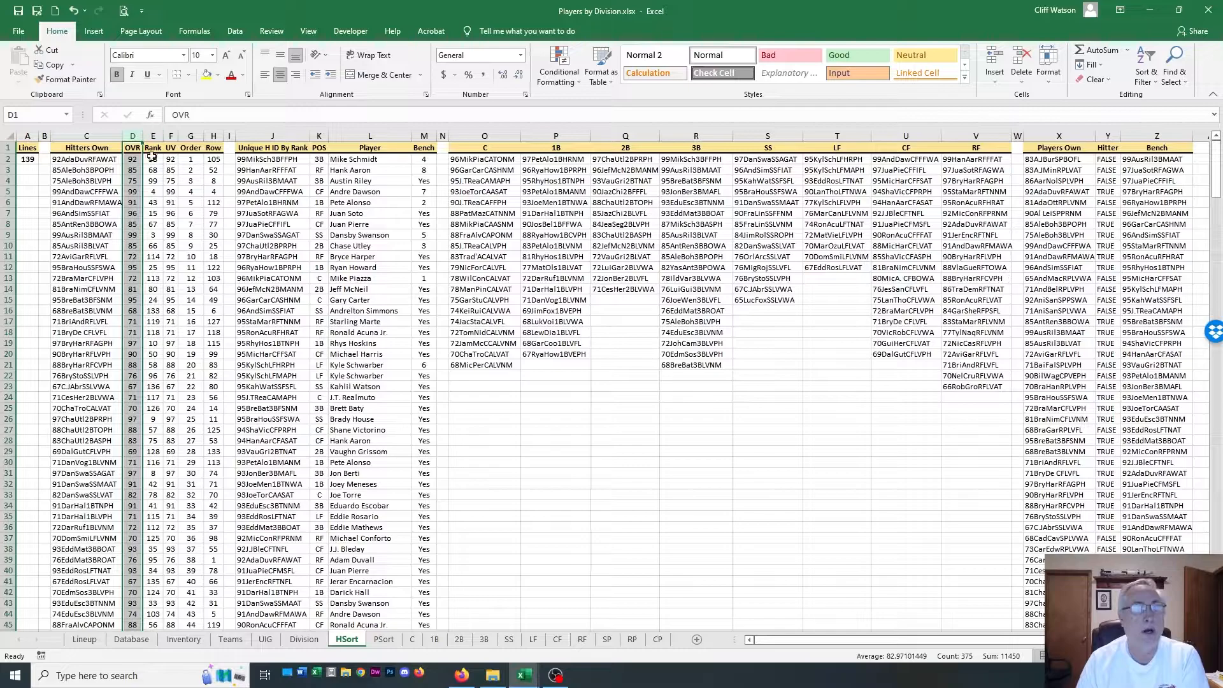
pyautogui.click(275, 136)
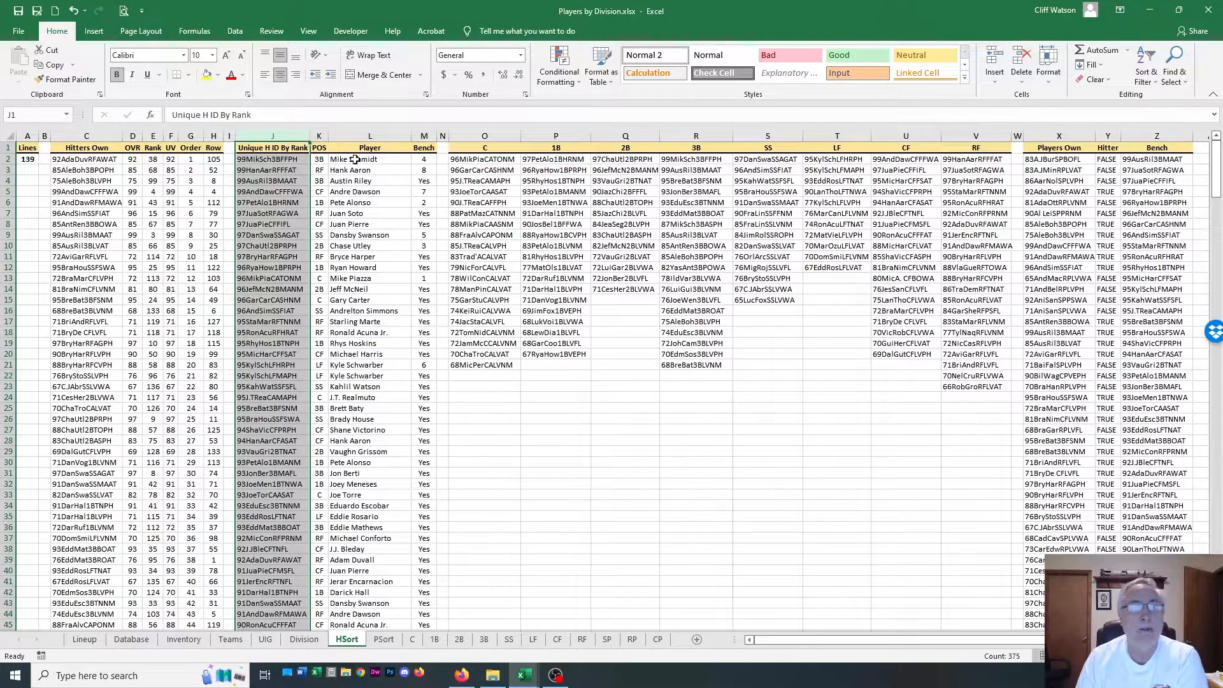
# On HSort, examine the Bench formulas in M2 and M4 against the position lists headed C through RF in O1:V1
pyautogui.click(422, 158)
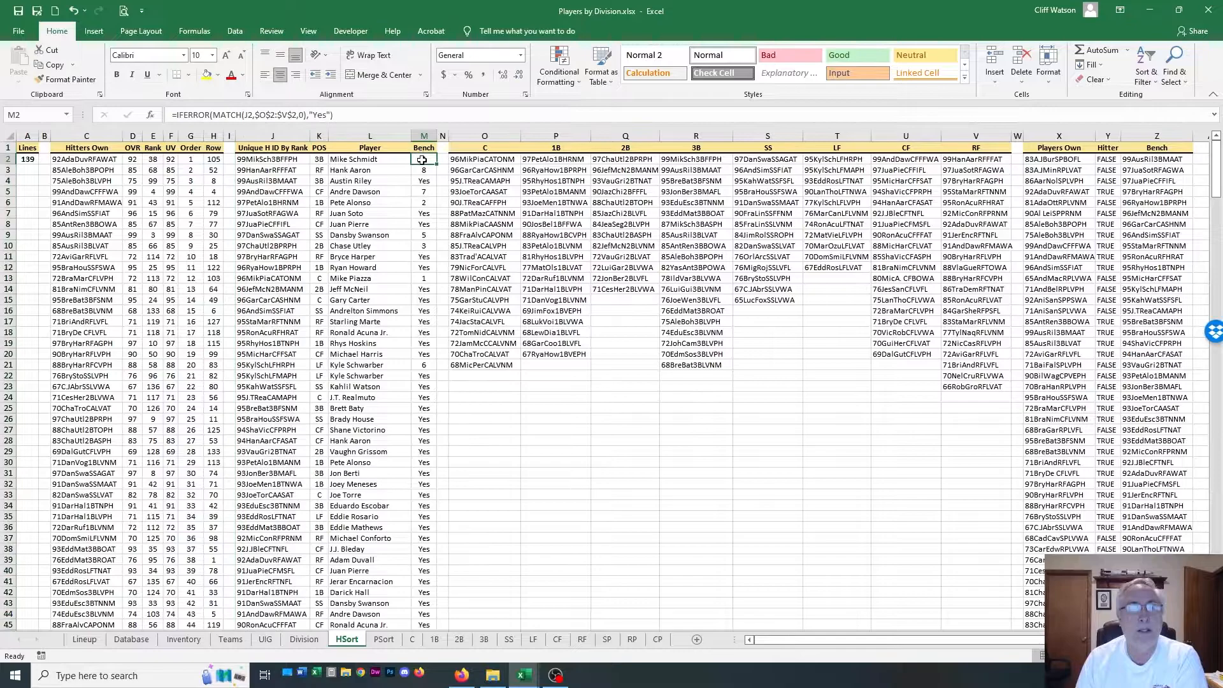
pyautogui.moveTo(487, 149); pyautogui.dragTo(975, 148)
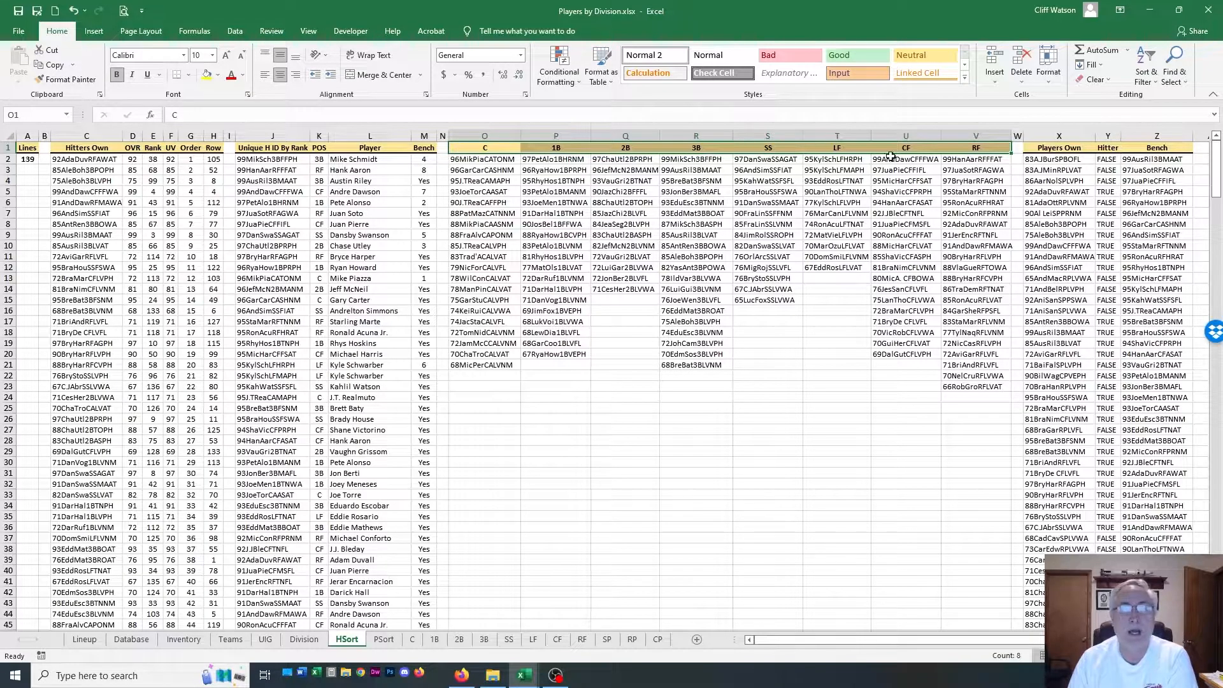
pyautogui.click(424, 159)
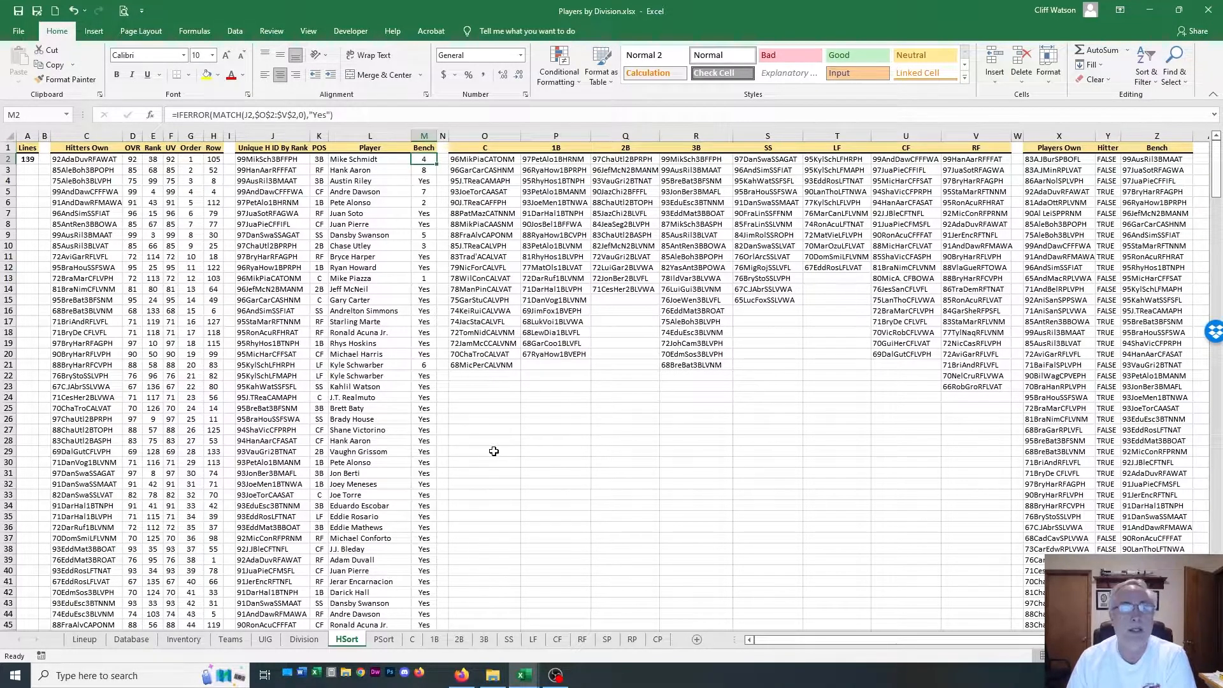
pyautogui.click(424, 180)
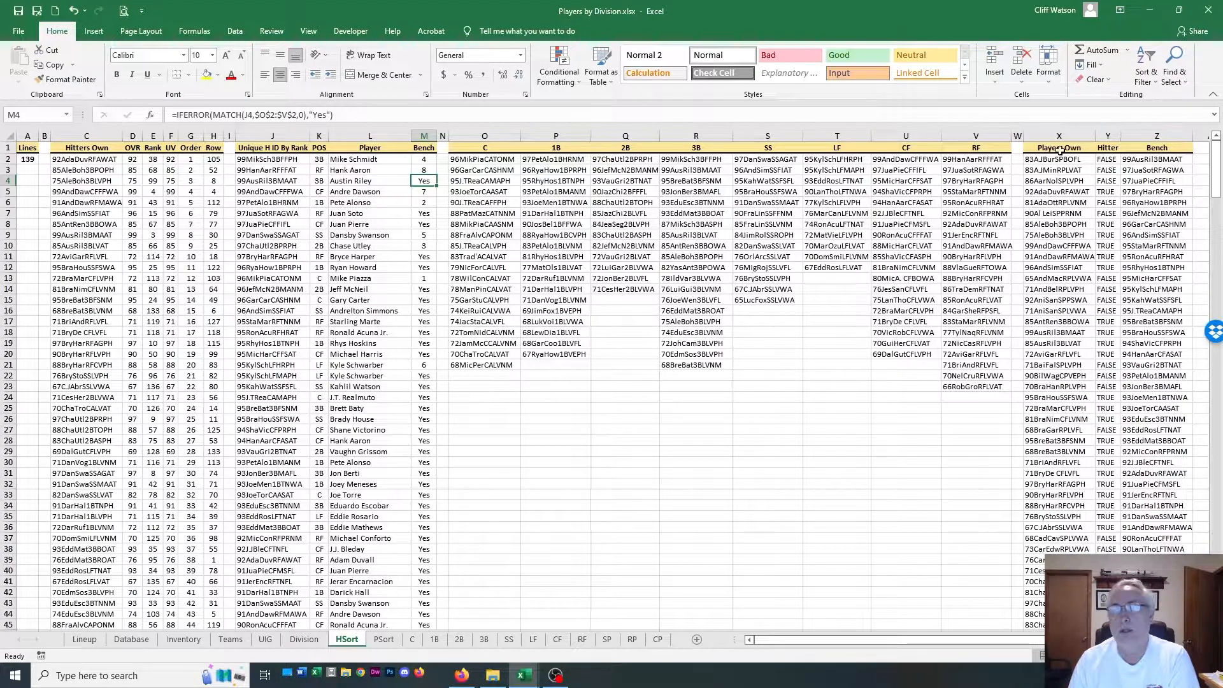
# Highlight the Bench, Players Own and Hitter columns of HSort to examine how the bench list is sourced
pyautogui.click(1150, 137)
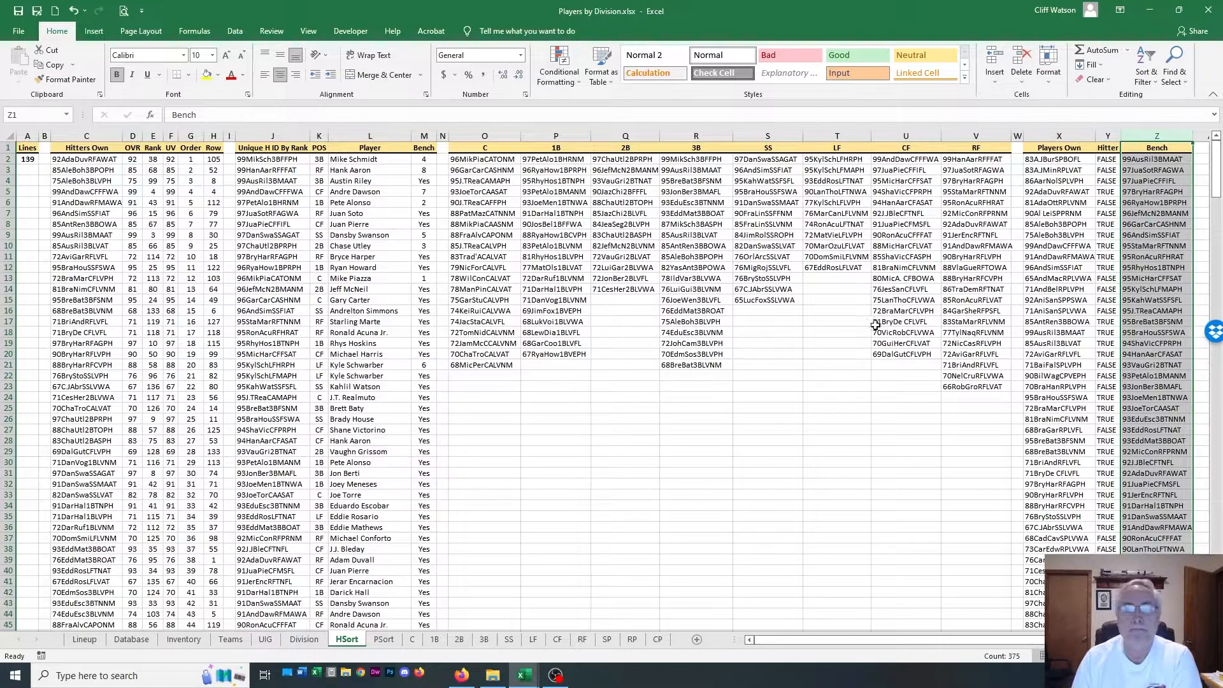
pyautogui.click(1051, 135)
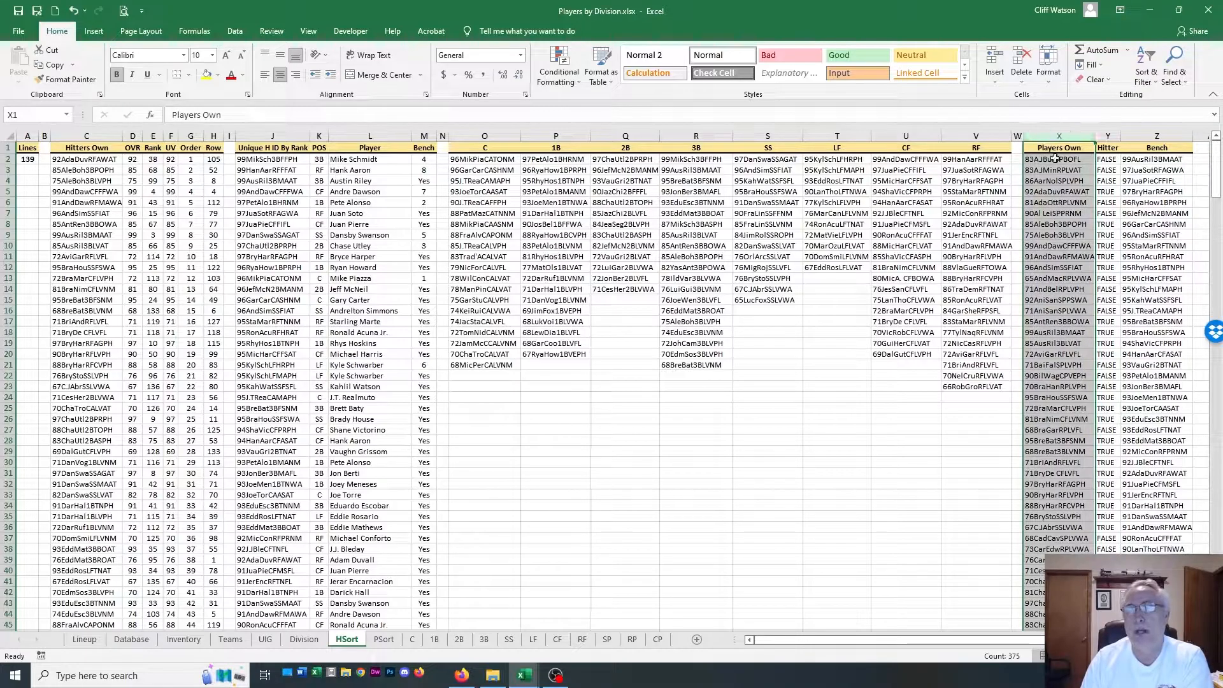
pyautogui.click(1107, 135)
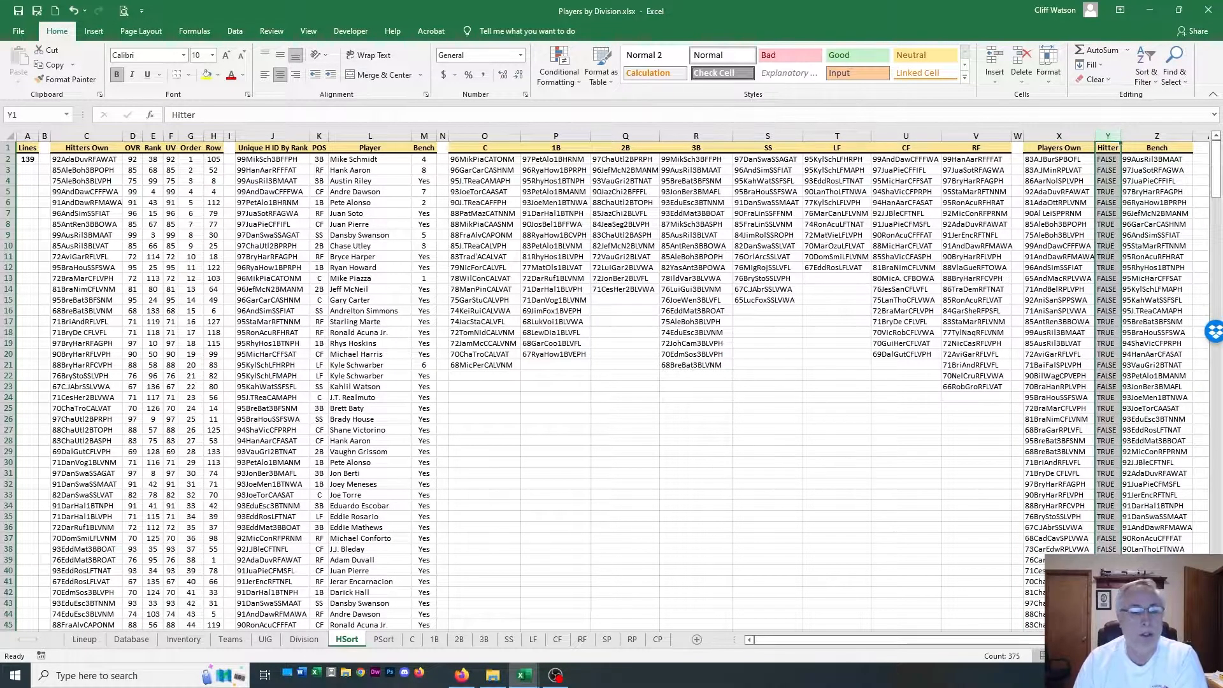
# Compare the PSort sheet's layout with HSort, highlighting HSort's Players Own and Hitter columns again
pyautogui.click(385, 640)
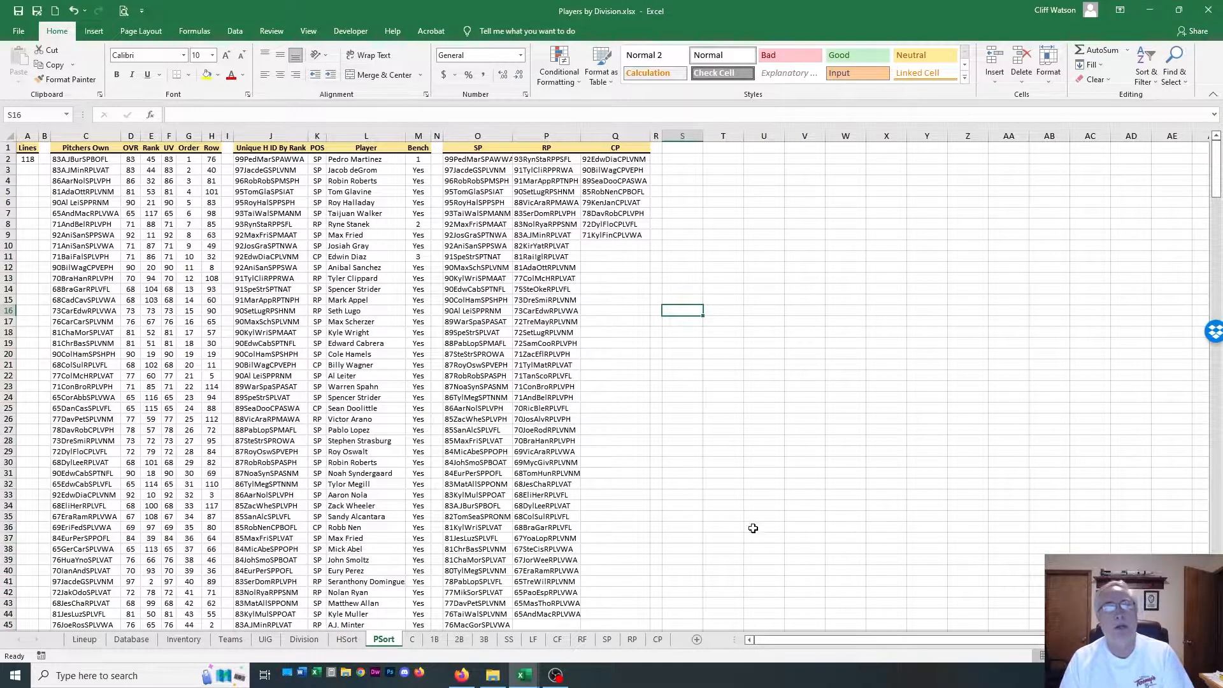
pyautogui.click(348, 639)
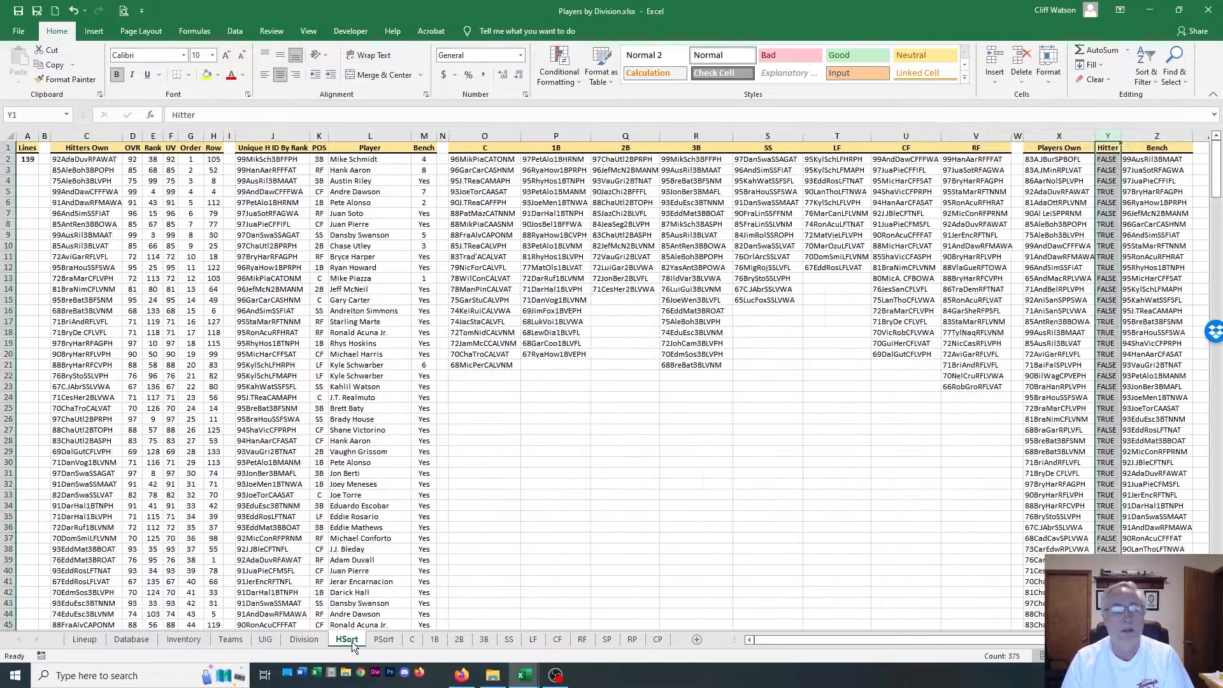
pyautogui.click(1059, 136)
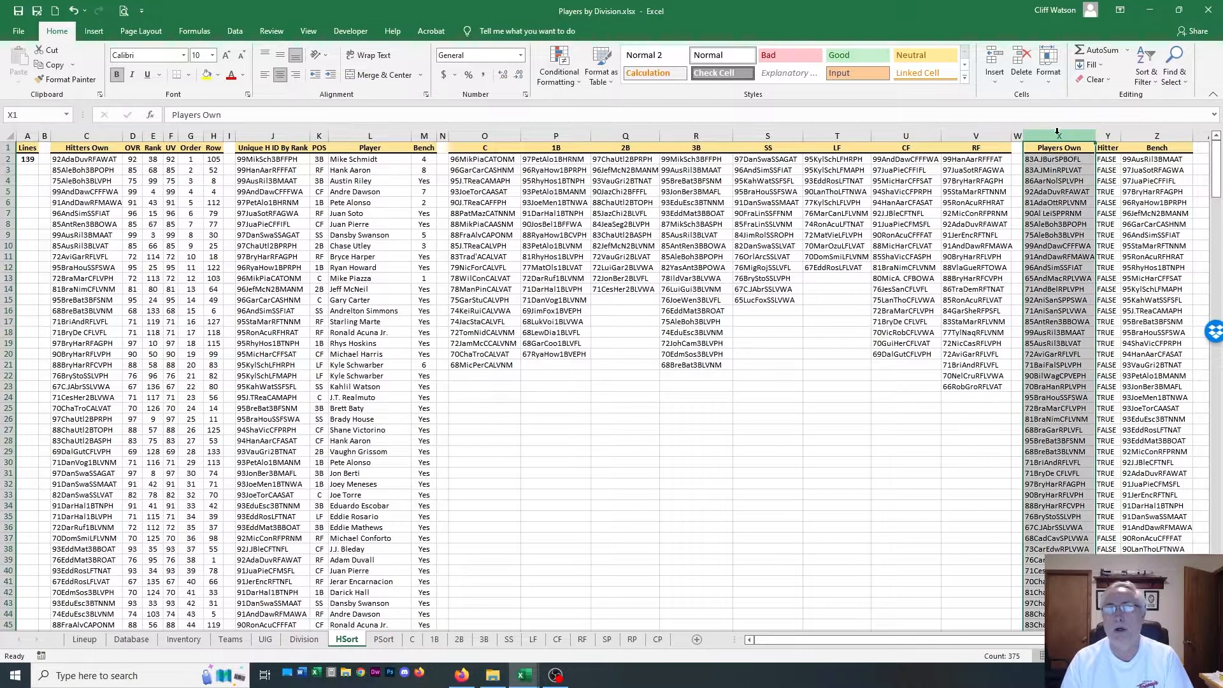
pyautogui.click(1106, 136)
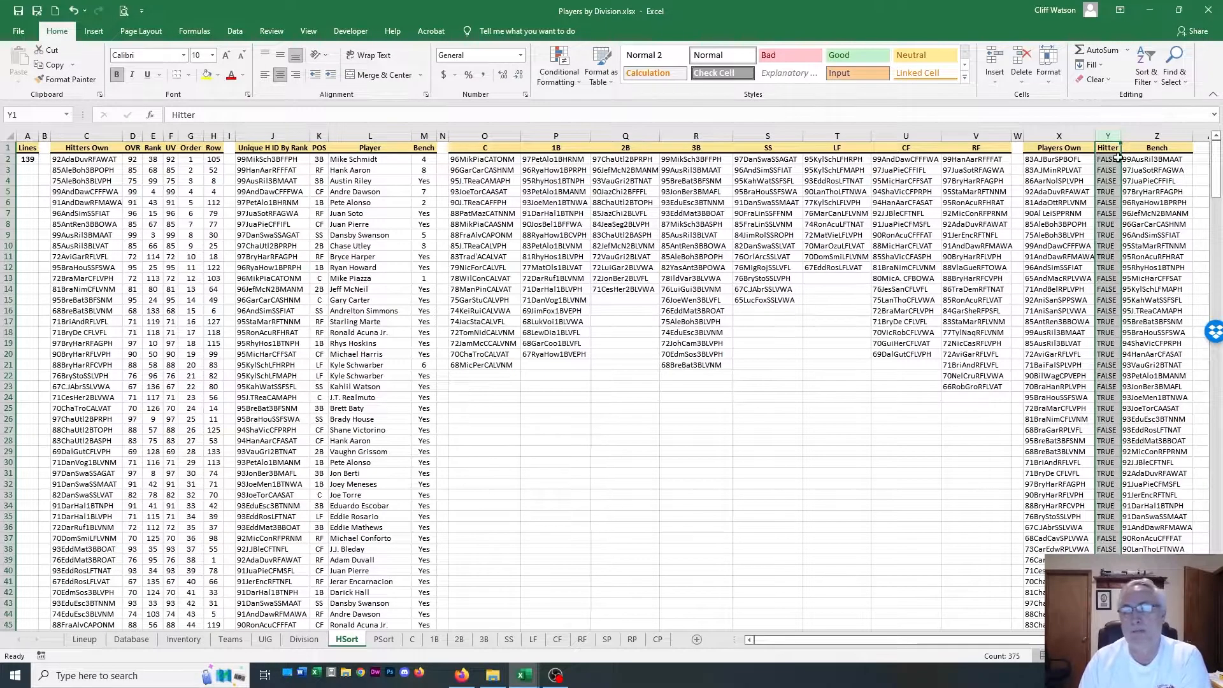
# On the PSort sheet, examine the Pitchers Own column and the Unique H ID By Rank column
pyautogui.click(385, 640)
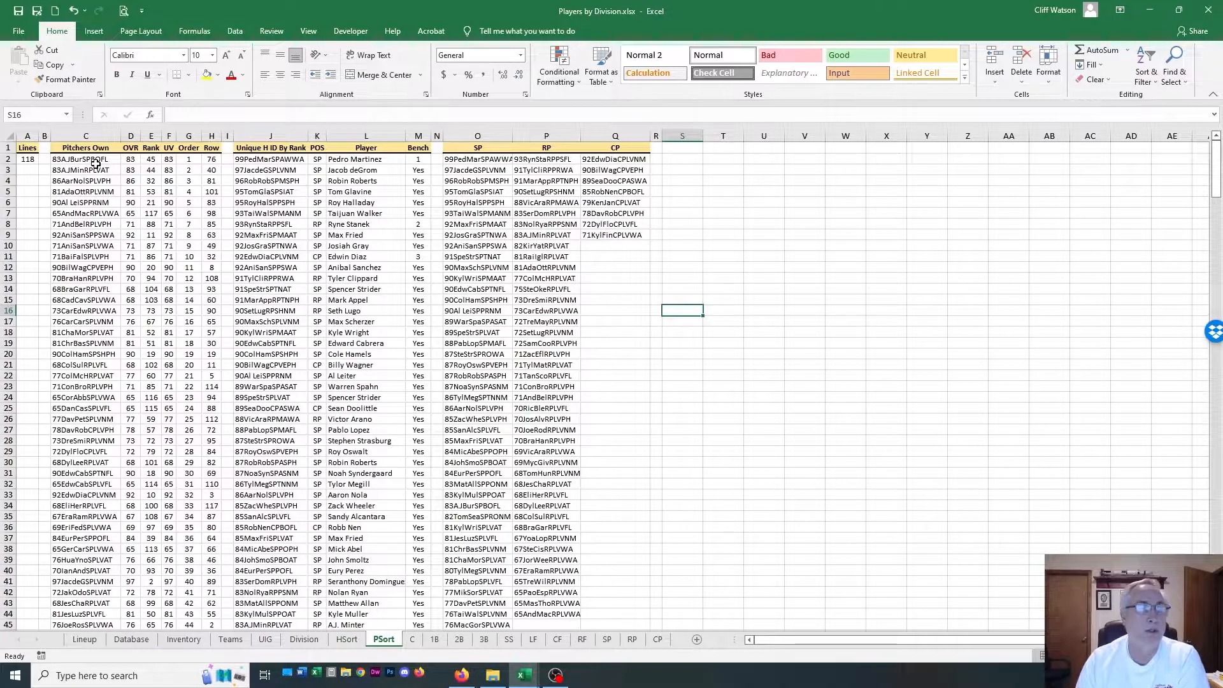
pyautogui.click(92, 131)
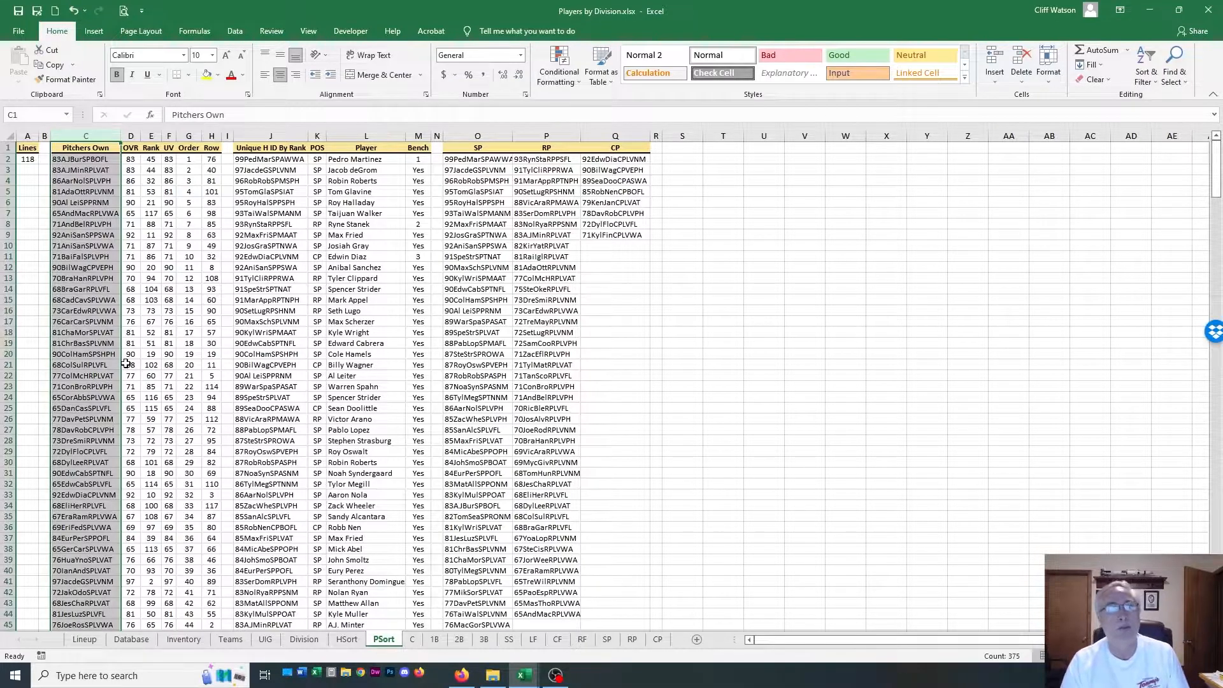
pyautogui.click(278, 133)
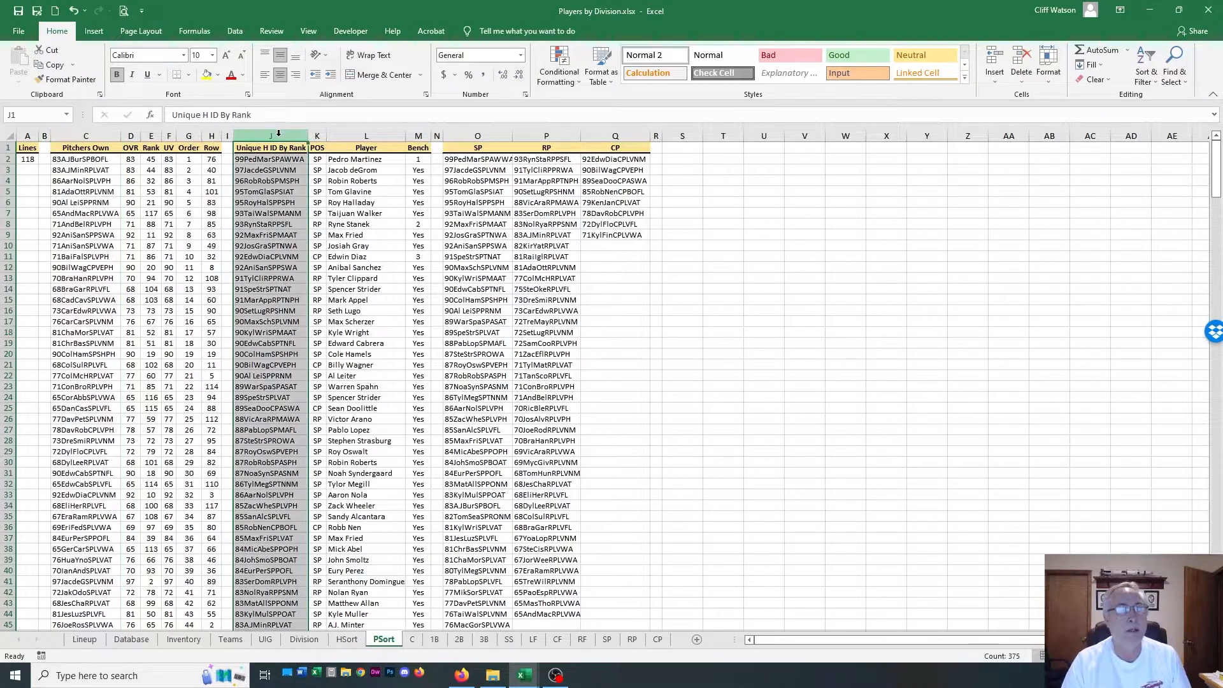
# On the PSort sheet, highlight the POS, Player and Bench columns in turn to examine them
pyautogui.click(320, 133)
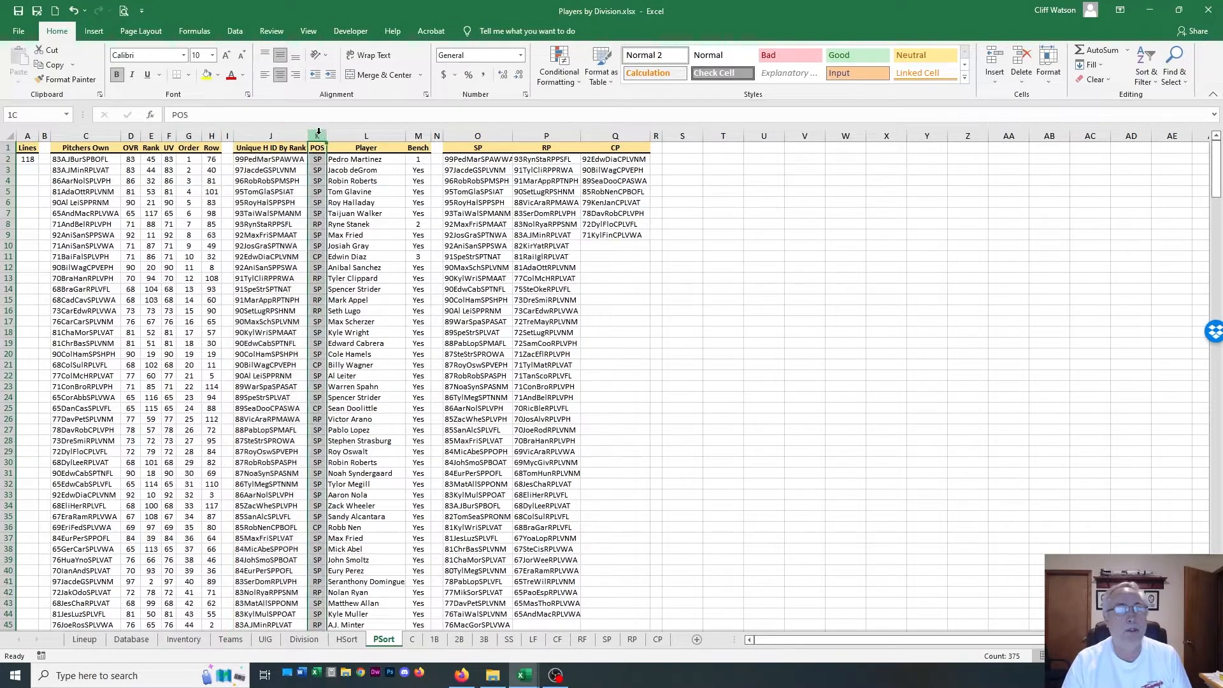
pyautogui.click(375, 132)
pyautogui.click(414, 132)
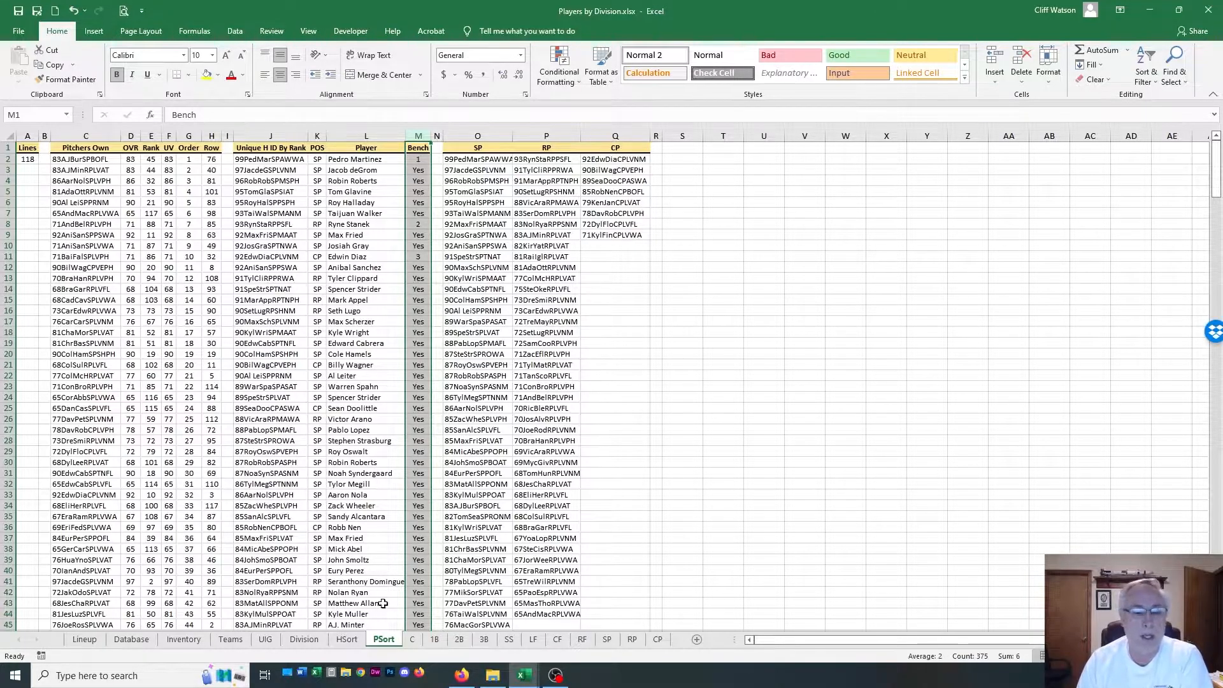
# On the Lineup sheet, highlight the SP, RP and CP groups of the Pitchers table in turn, then clear the highlighting
pyautogui.click(84, 639)
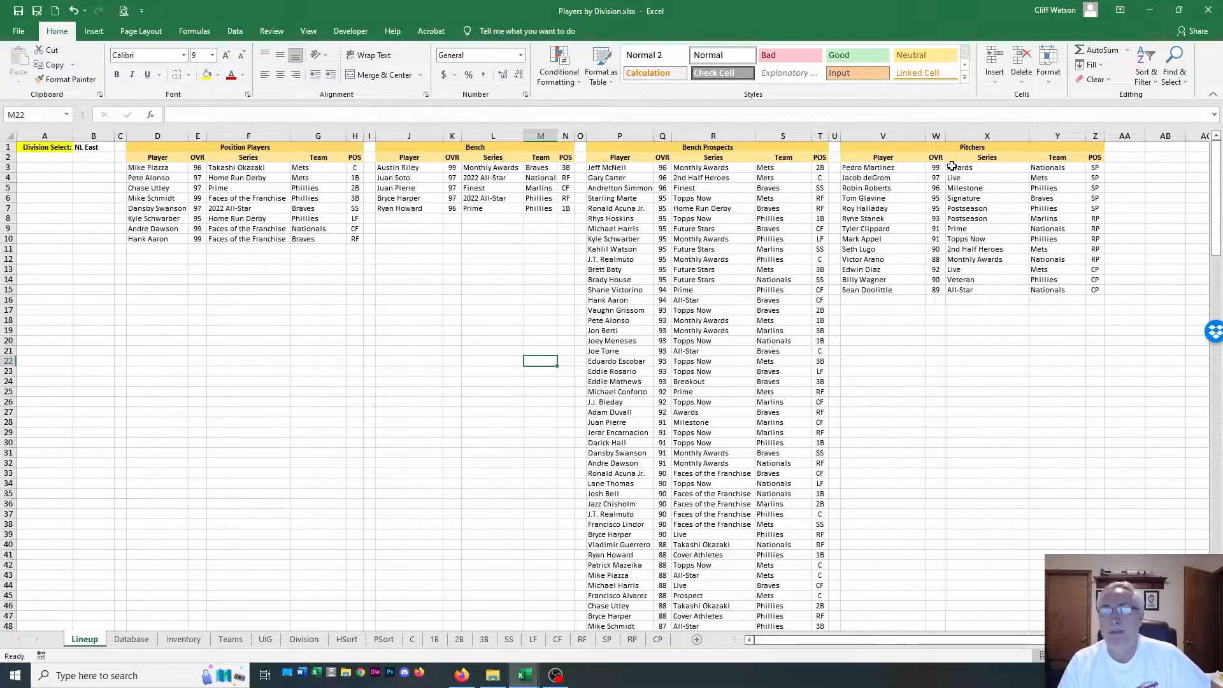
pyautogui.moveTo(850, 168); pyautogui.dragTo(1102, 208)
pyautogui.moveTo(844, 219); pyautogui.dragTo(1094, 258)
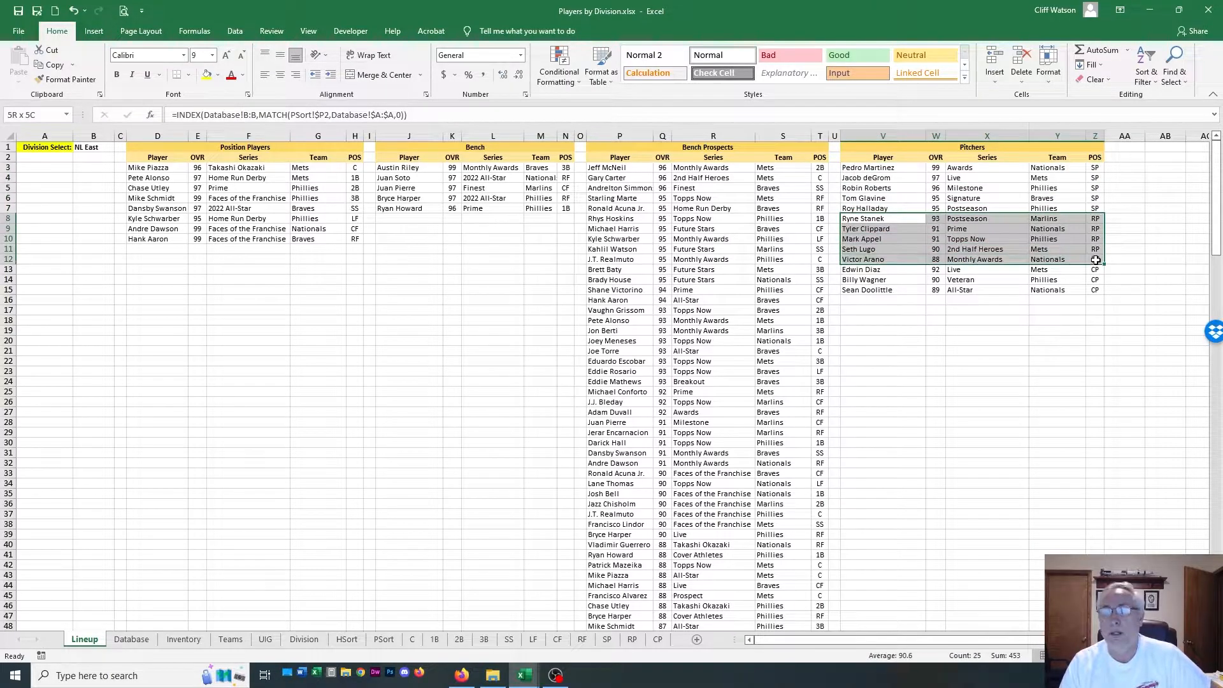
pyautogui.moveTo(855, 267); pyautogui.dragTo(1096, 291)
pyautogui.click(903, 329)
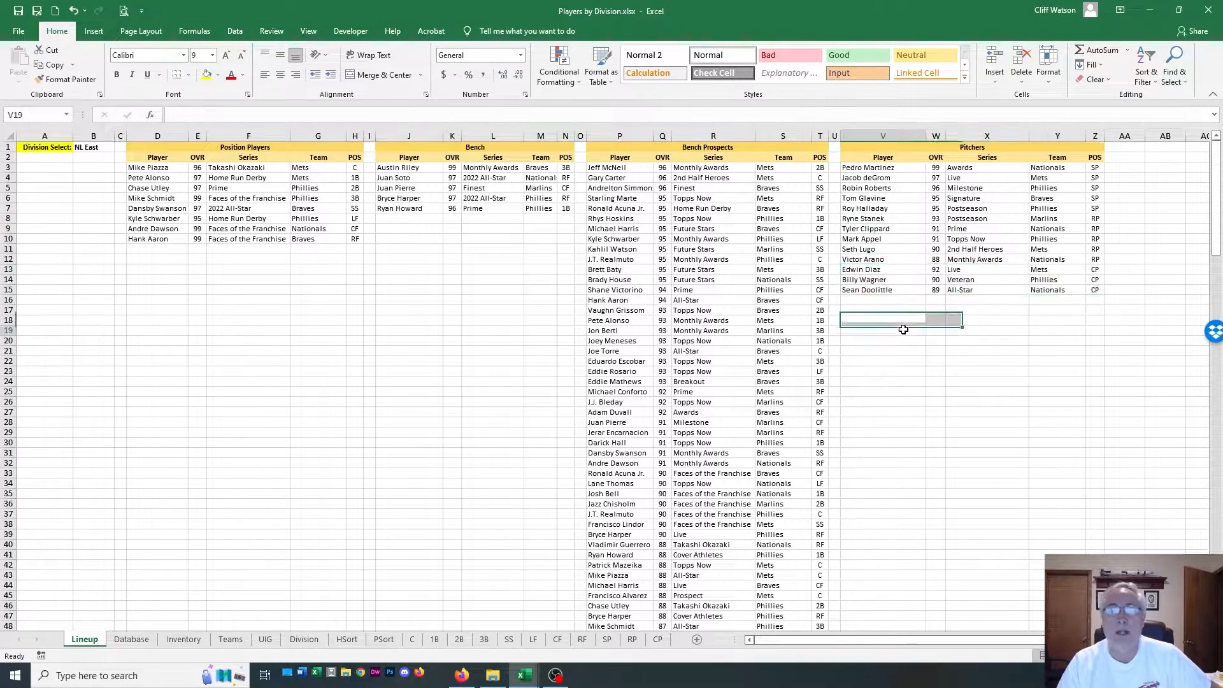
pyautogui.click(333, 302)
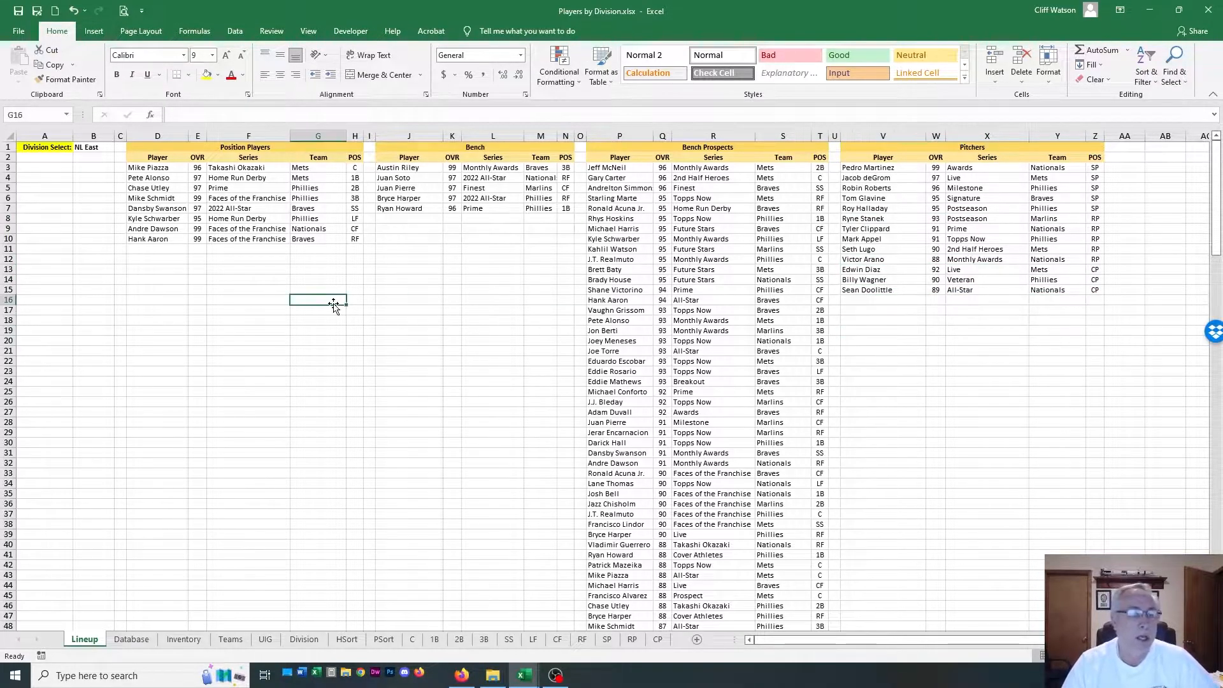